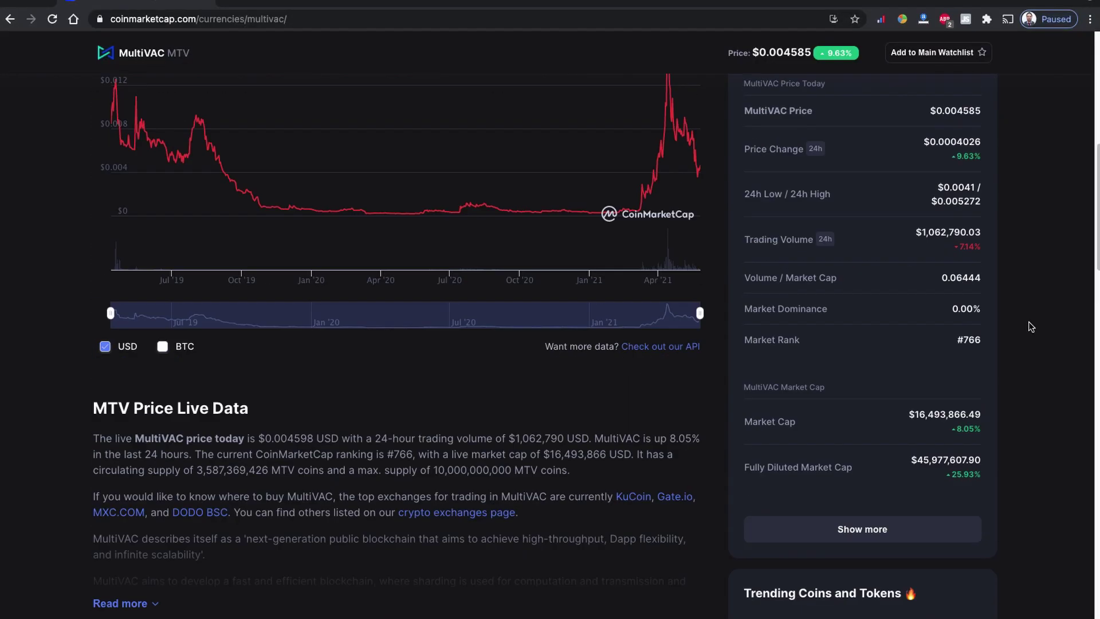
scroll(1030, 327, "up", 6)
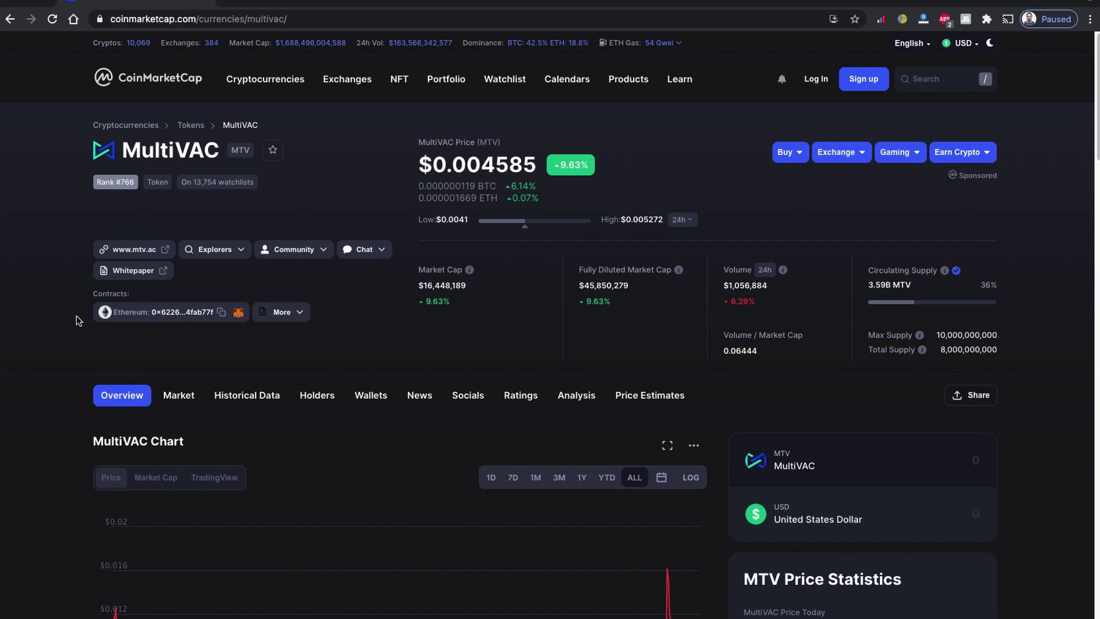
Open MultiVAC's official site mtv.ac from CoinMarketCap and dismiss the fake-contacts warning.
scroll(14, 315, "down", 6)
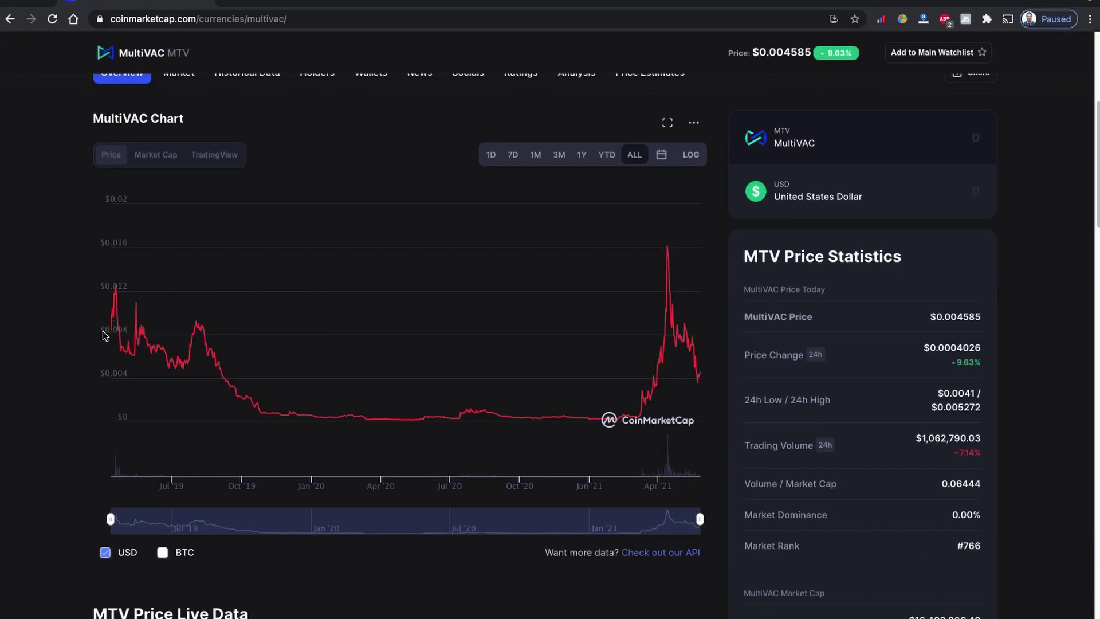
mouse_move(113, 331)
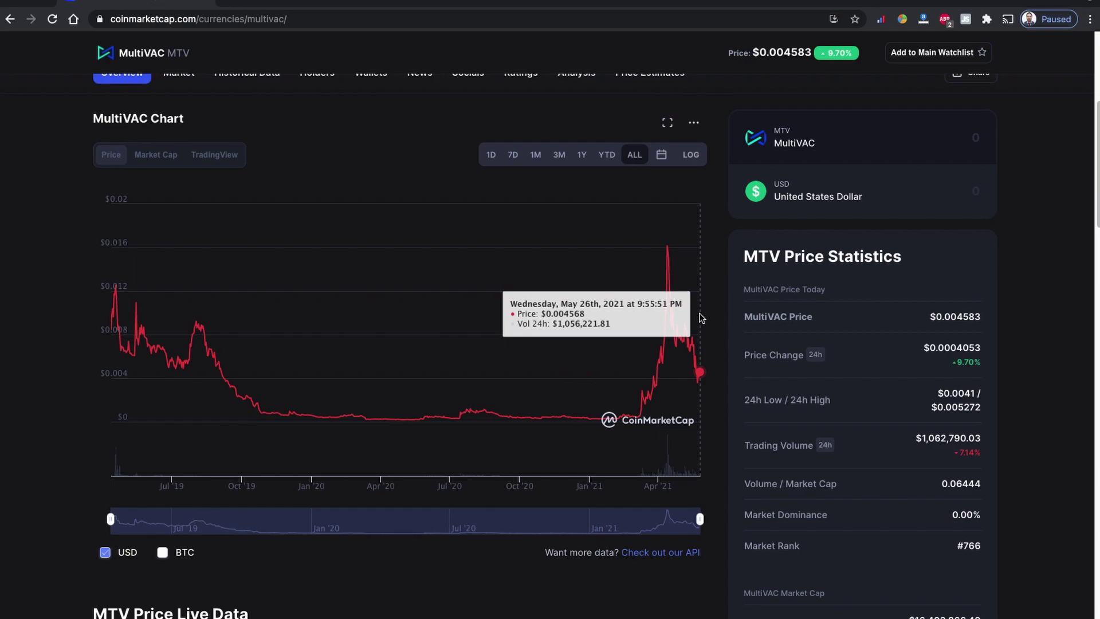
scroll(373, 329, "up", 5)
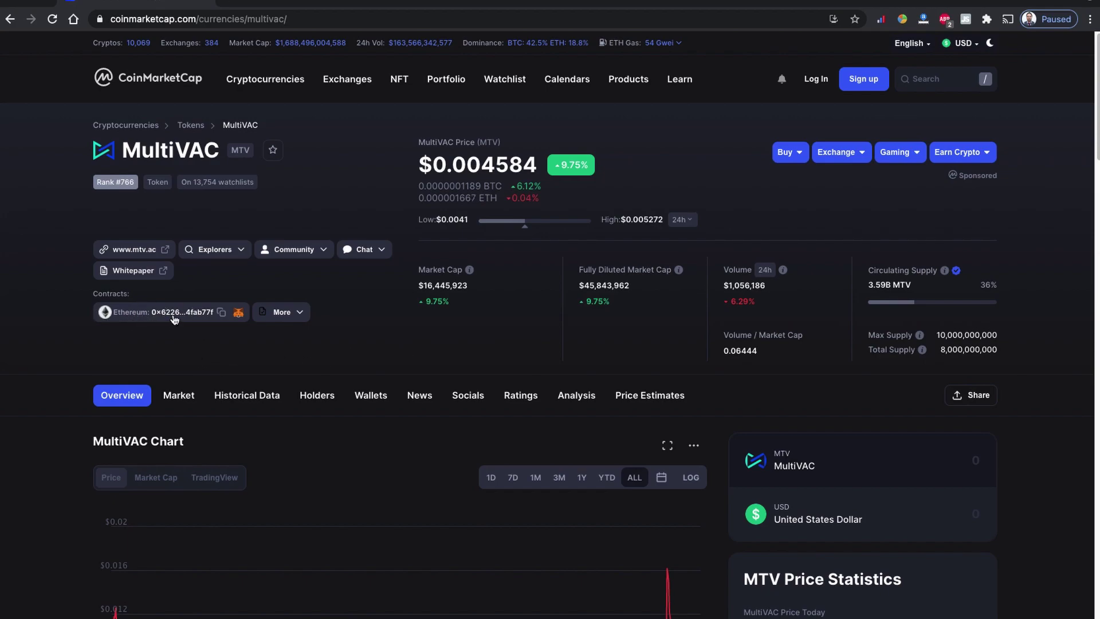
scroll(114, 367, "down", 5)
scroll(74, 405, "up", 5)
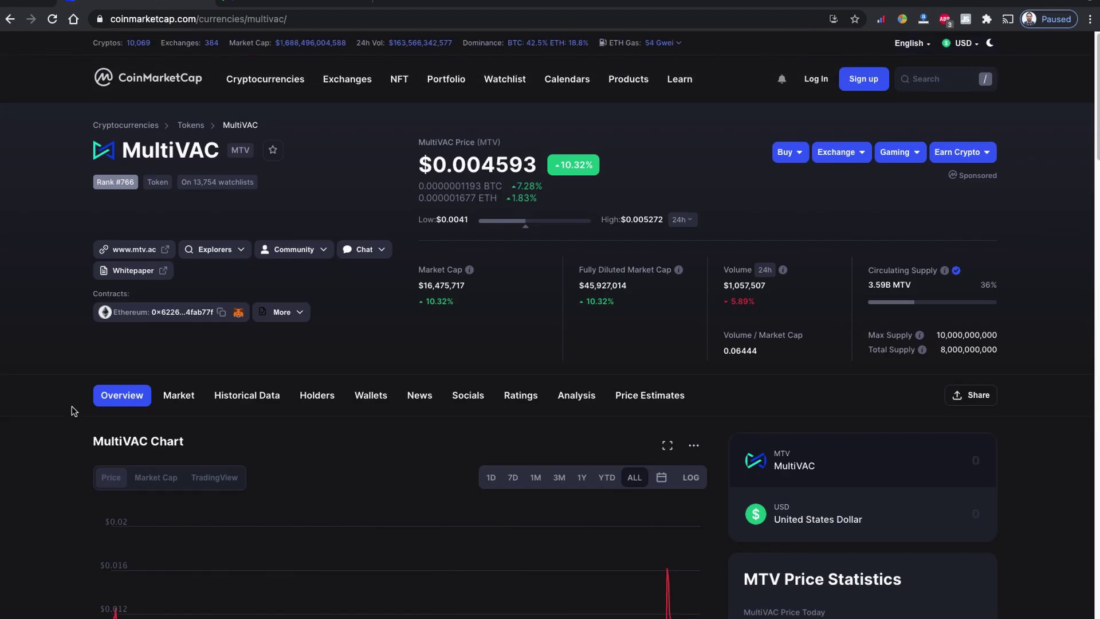
left_click(163, 253)
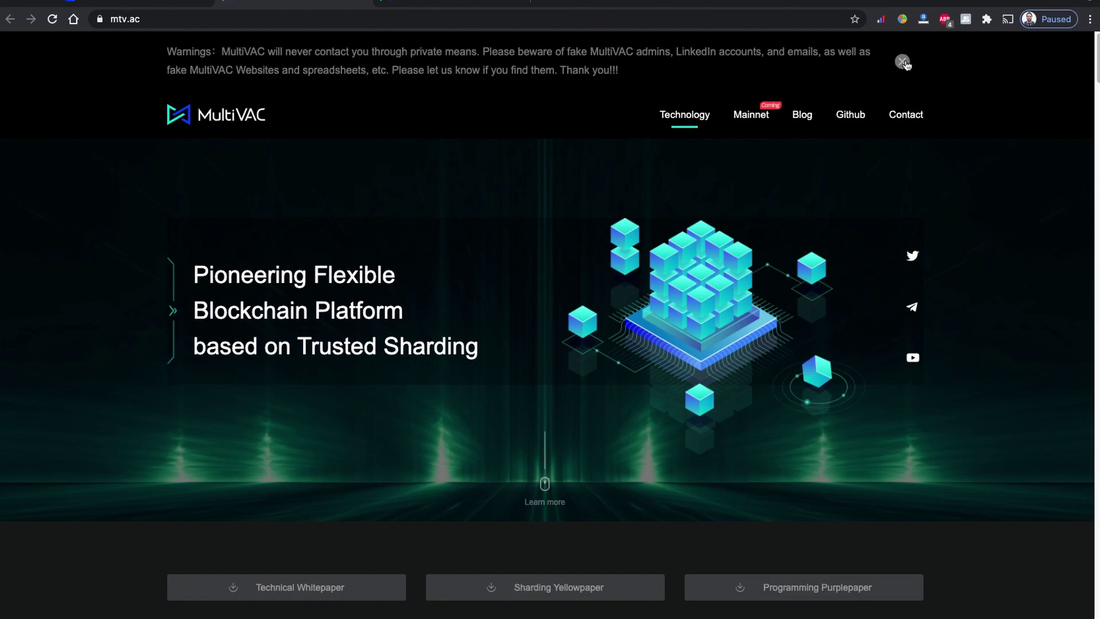
left_click(903, 62)
Scroll through the MultiVAC homepage and back up toward the top.
scroll(131, 229, "down", 3)
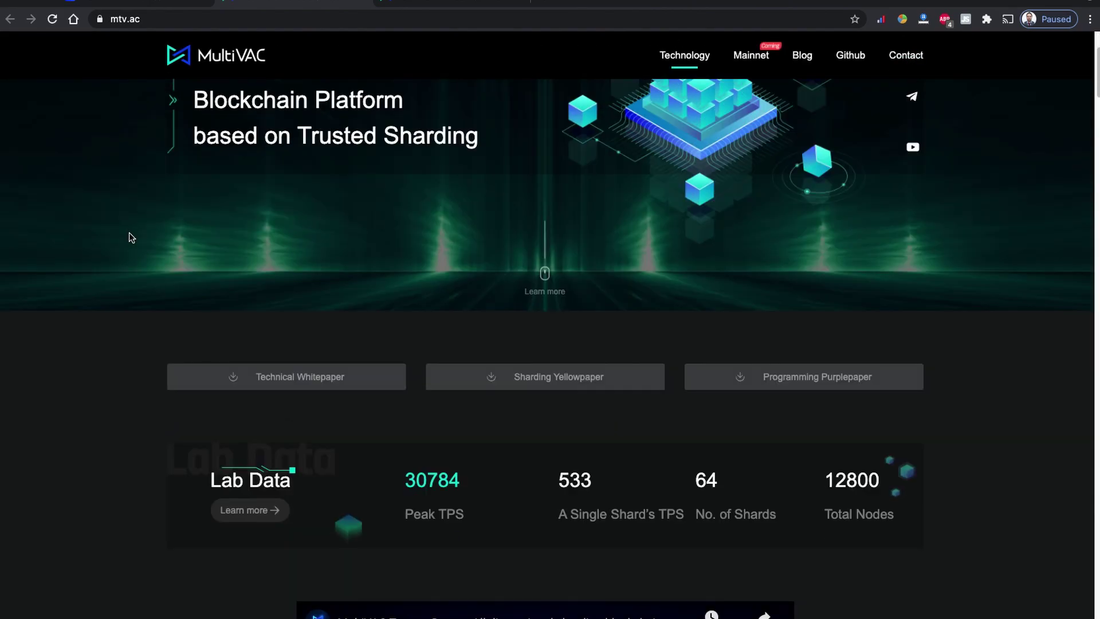
scroll(101, 286, "down", 2)
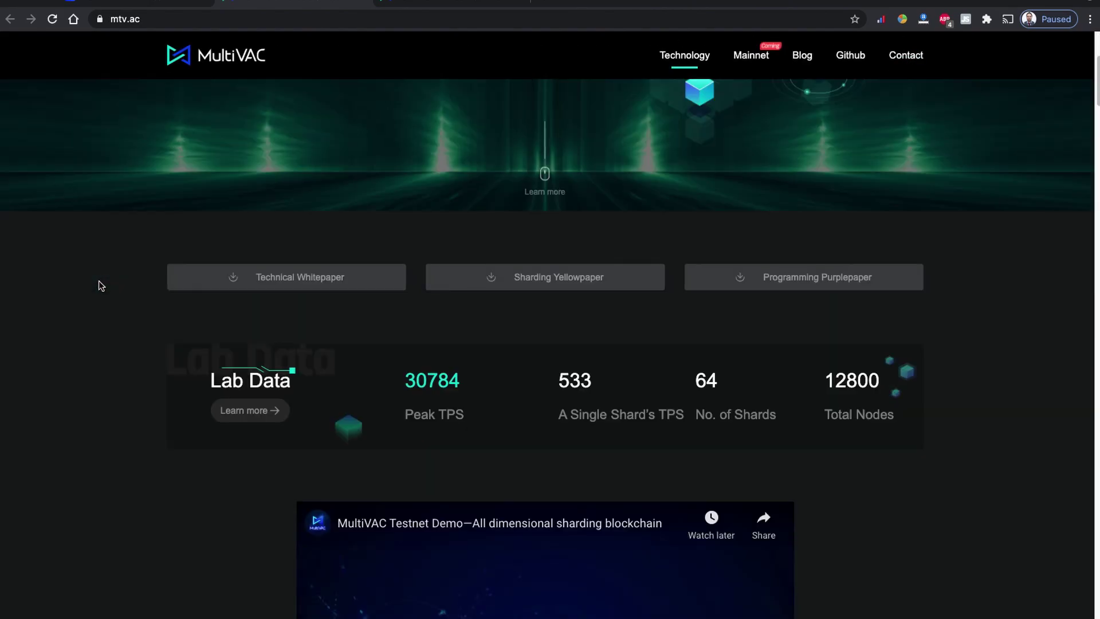
scroll(101, 285, "down", 4)
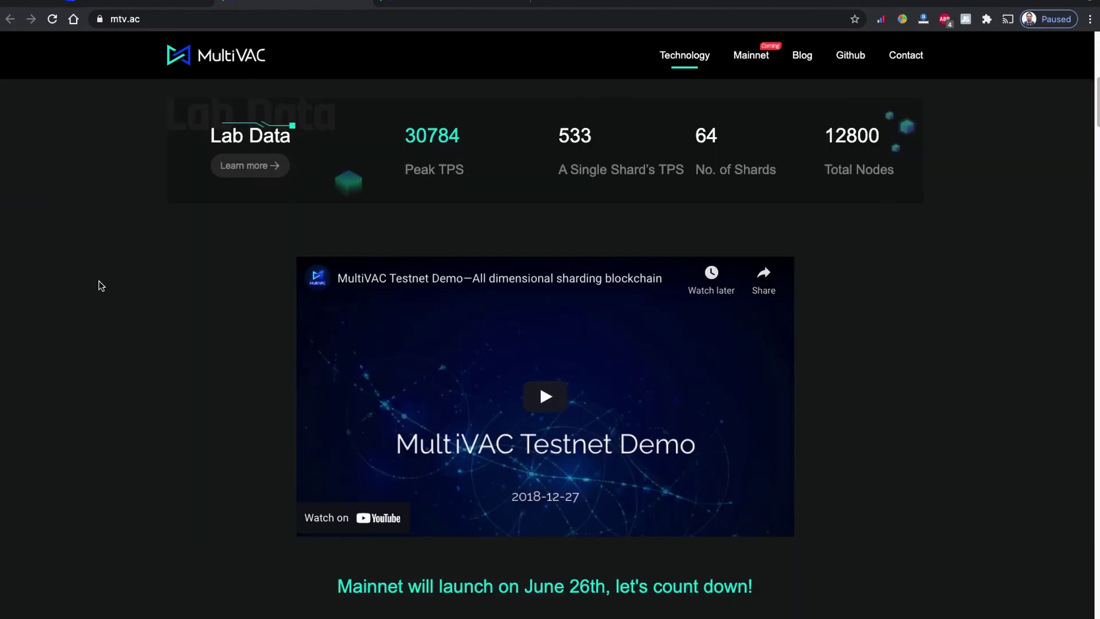
scroll(101, 285, "down", 2)
scroll(101, 285, "down", 3)
scroll(101, 285, "down", 4)
scroll(99, 284, "down", 3)
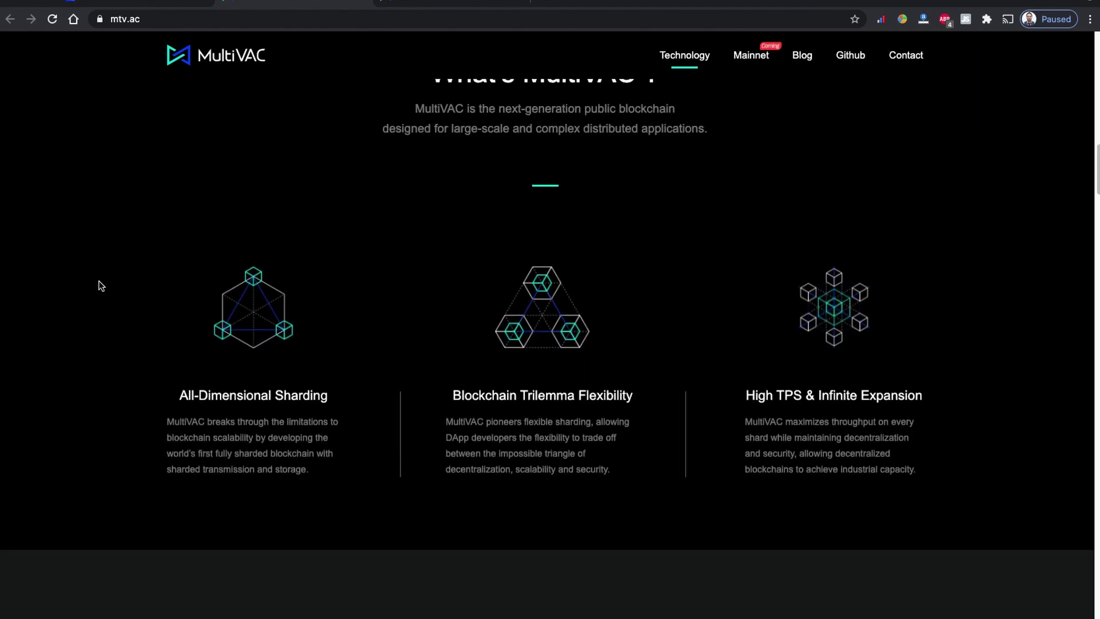
scroll(99, 284, "down", 2)
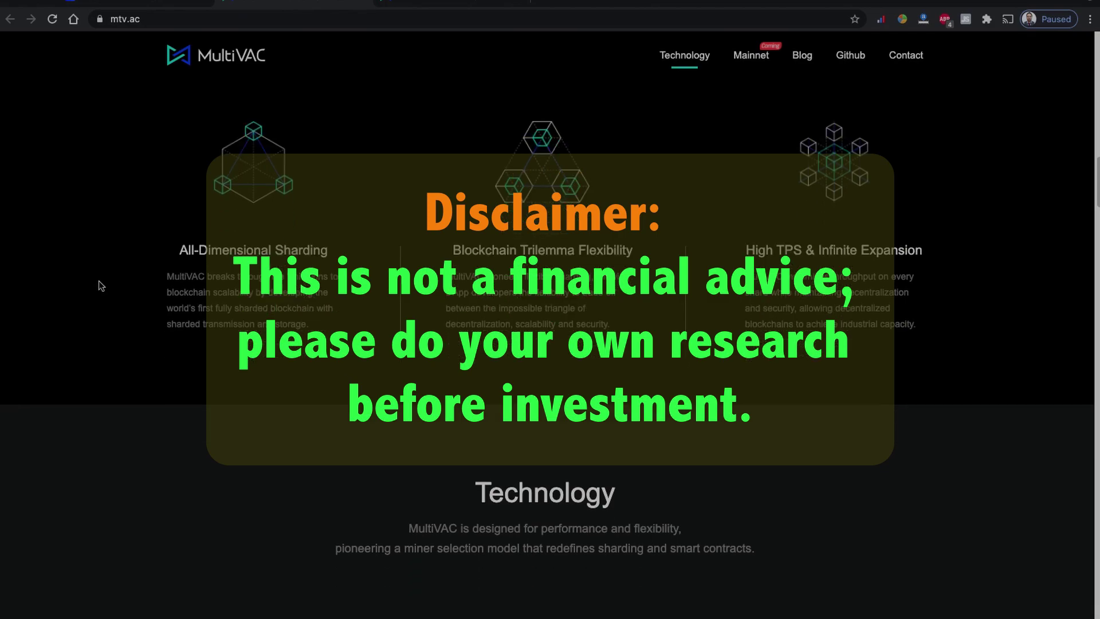
scroll(100, 285, "down", 4)
scroll(101, 285, "down", 5)
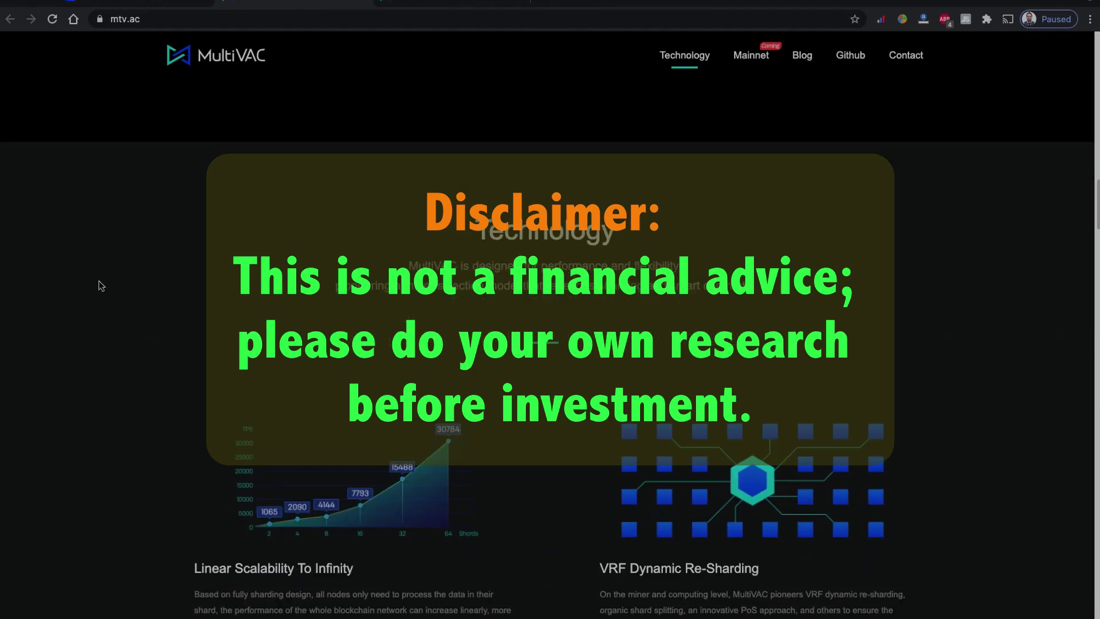
scroll(101, 285, "down", 10)
scroll(101, 285, "down", 7)
scroll(103, 287, "up", 2)
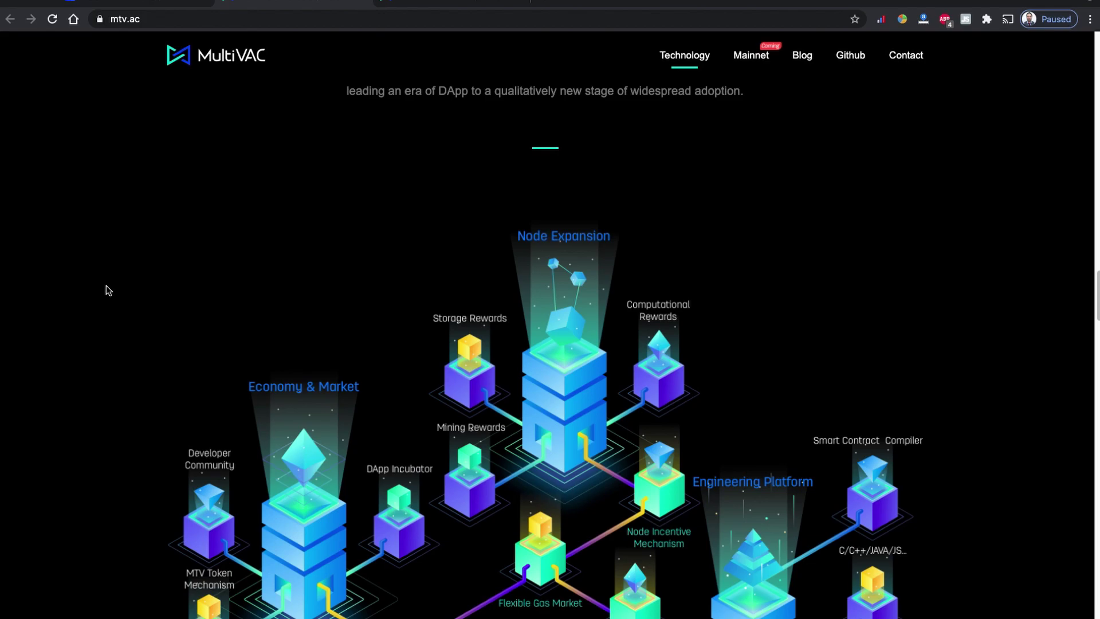
scroll(106, 289, "down", 8)
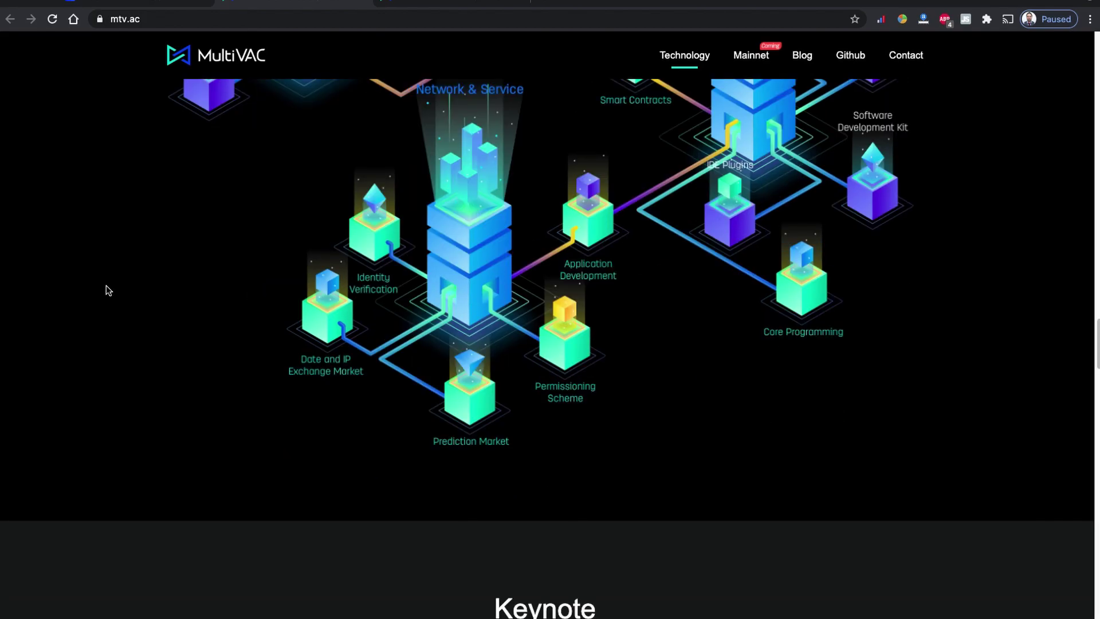
scroll(106, 289, "down", 2)
scroll(105, 287, "down", 15)
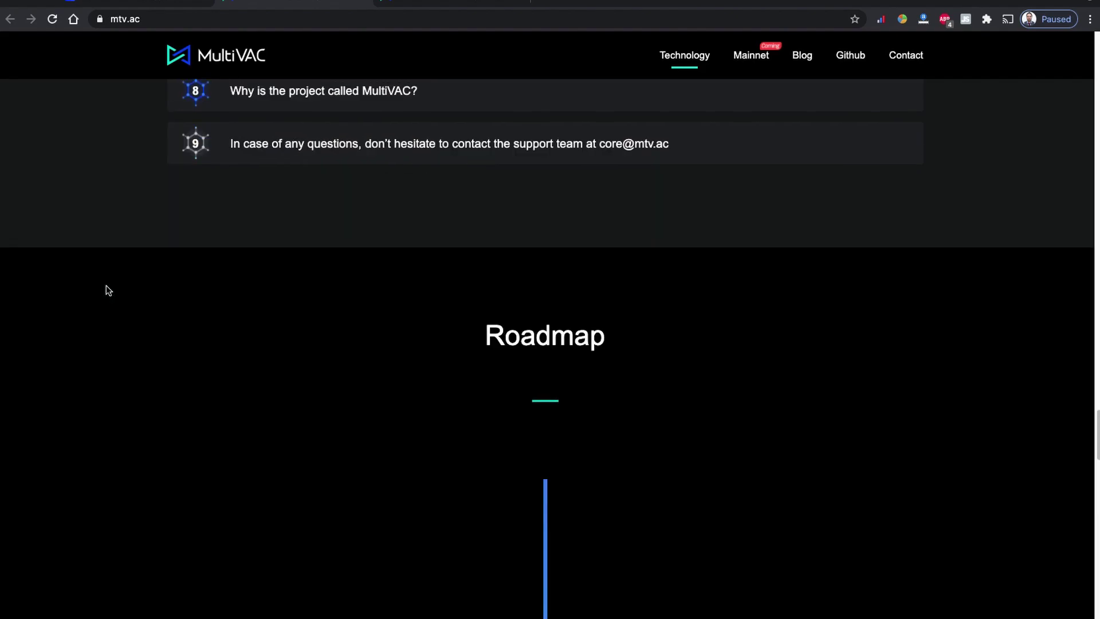
scroll(106, 285, "down", 15)
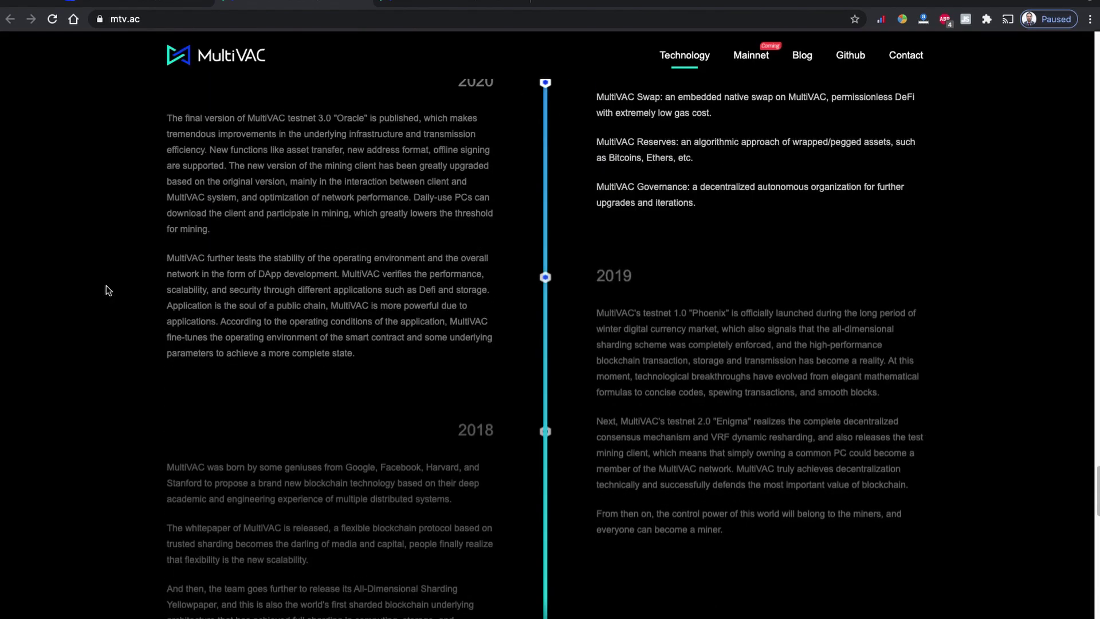
scroll(109, 290, "down", 10)
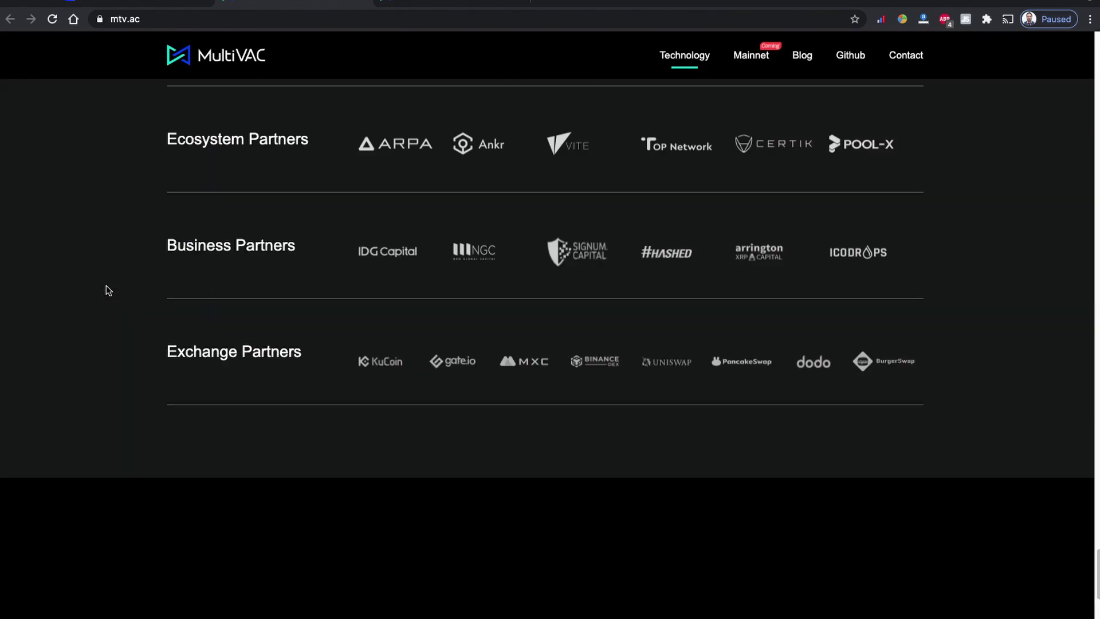
scroll(108, 290, "up", 7)
scroll(108, 291, "down", 3)
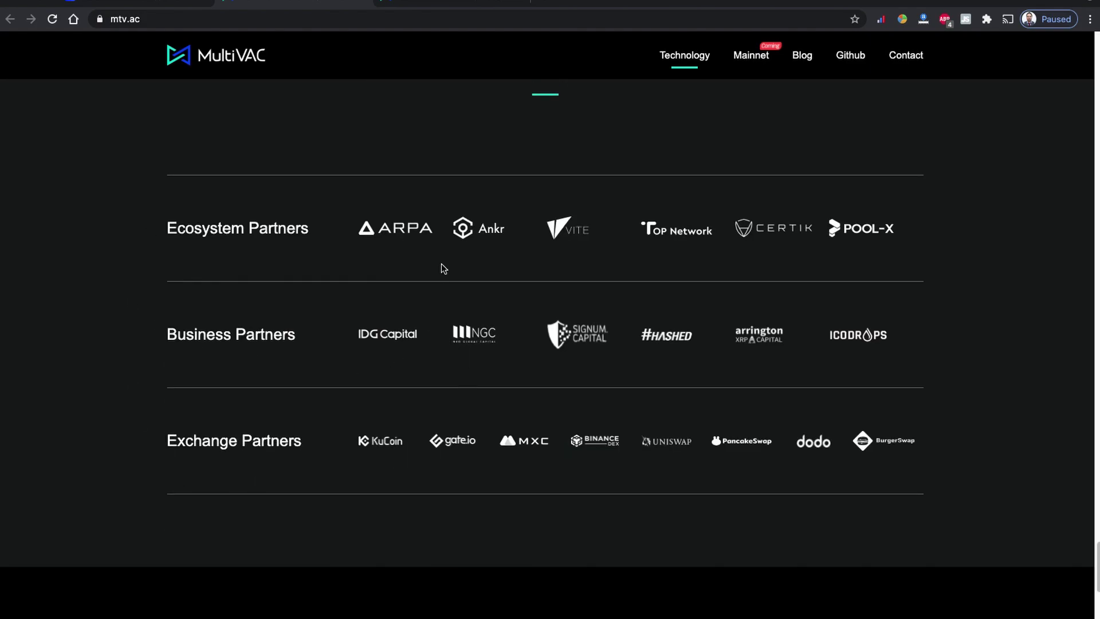
scroll(57, 373, "down", 9)
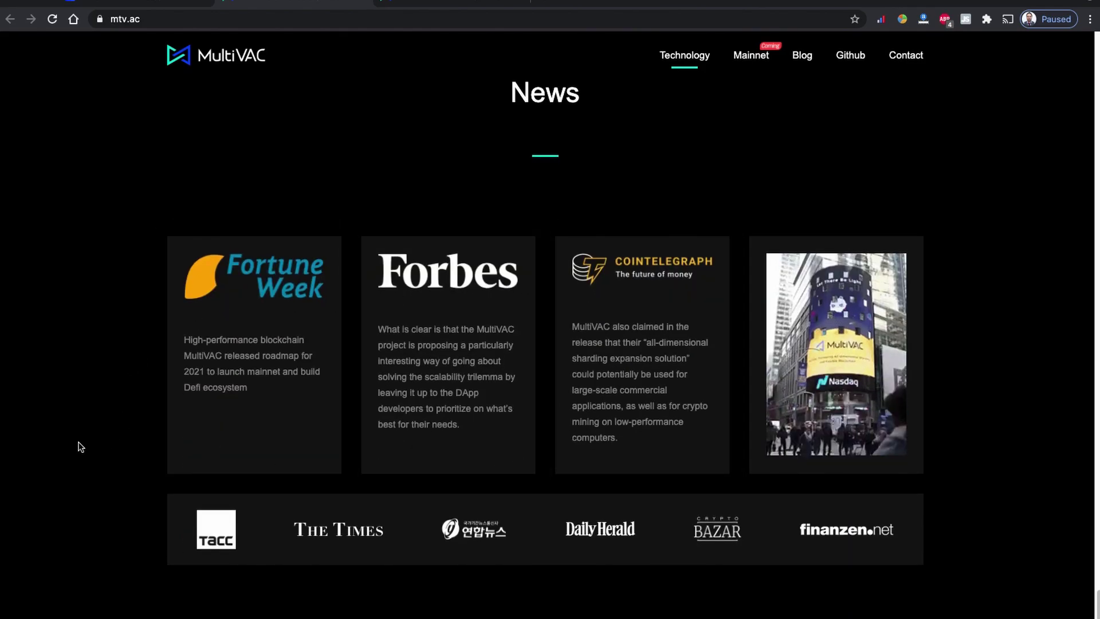
scroll(78, 459, "down", 2)
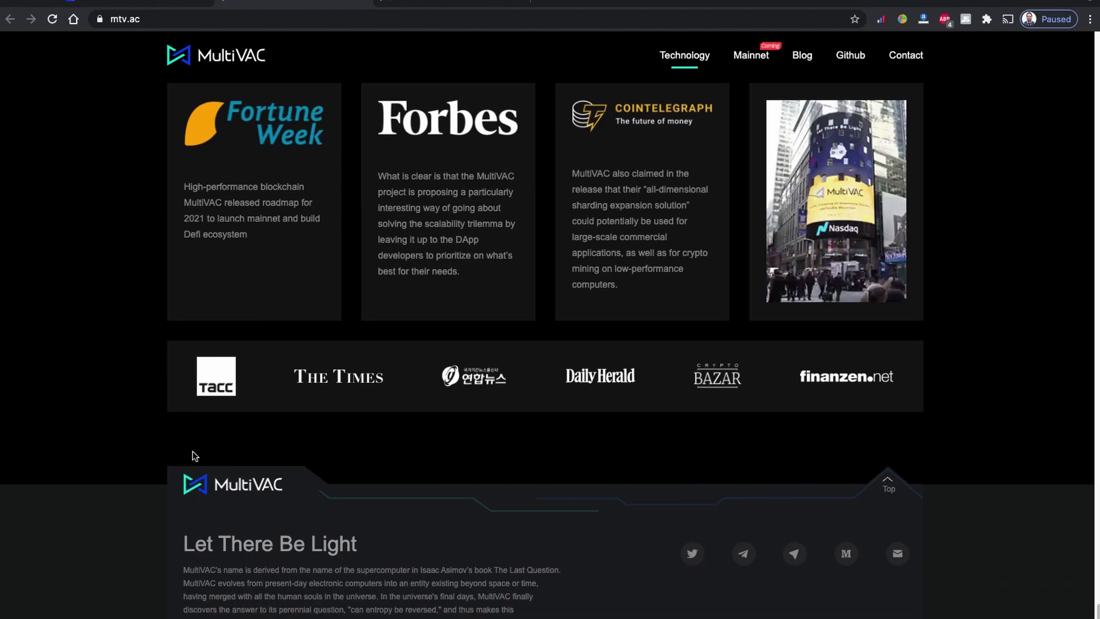
scroll(112, 484, "up", 15)
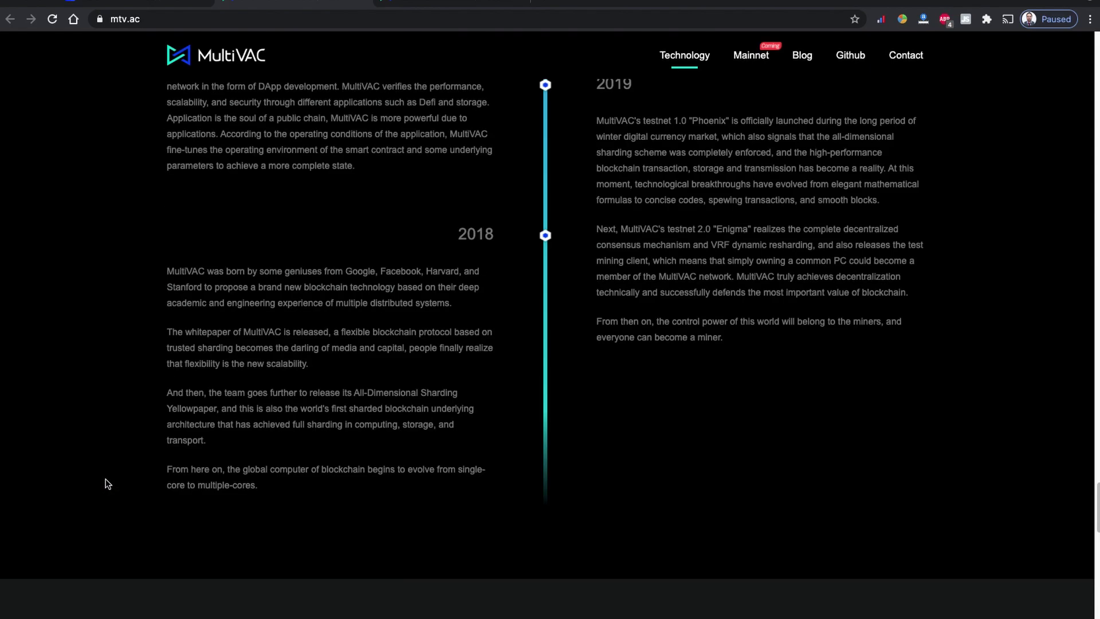
scroll(107, 483, "up", 20)
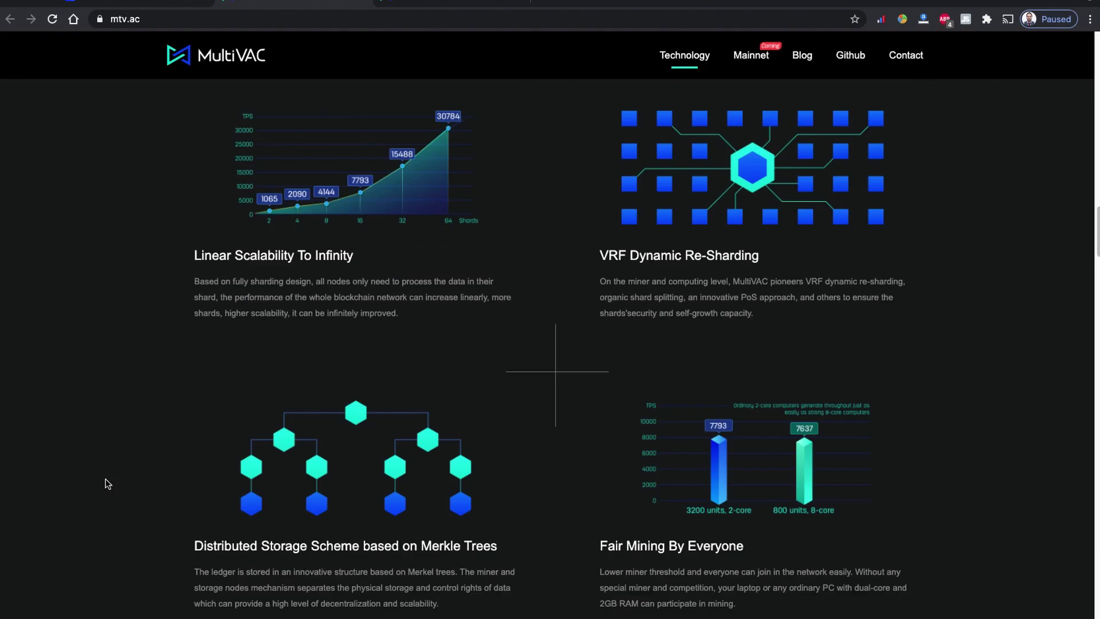
scroll(105, 479, "up", 15)
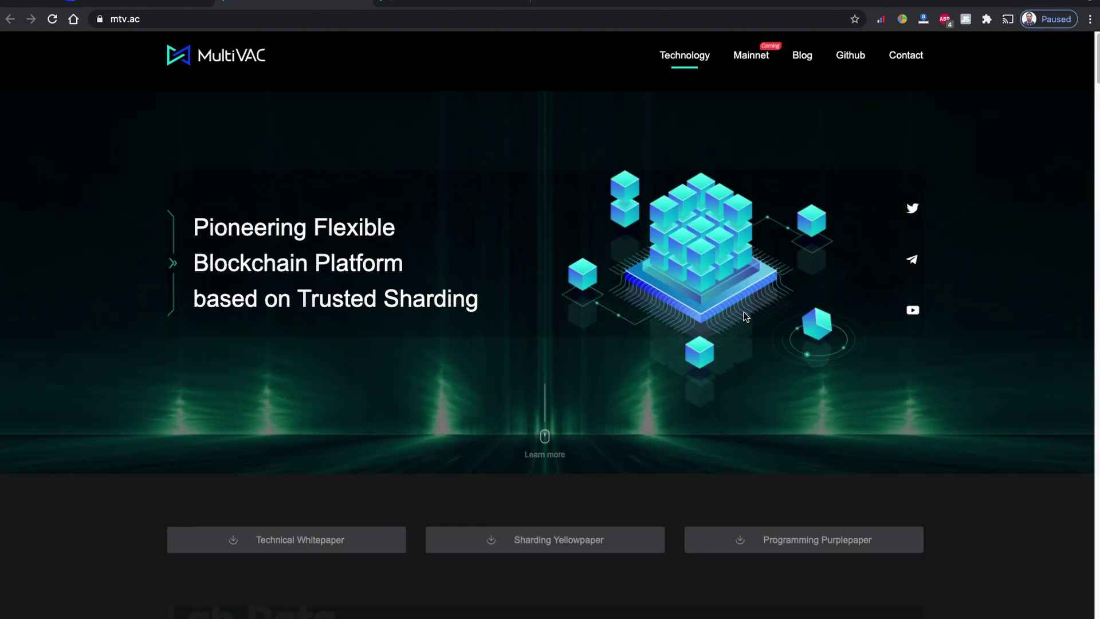
scroll(1075, 444, "down", 20)
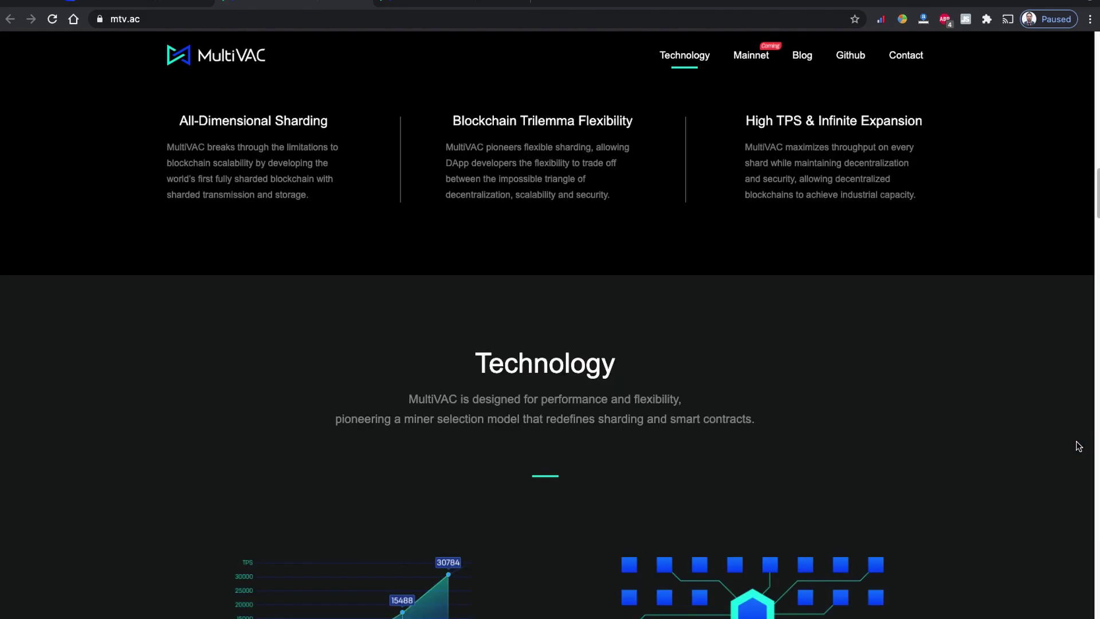
scroll(1079, 446, "down", 15)
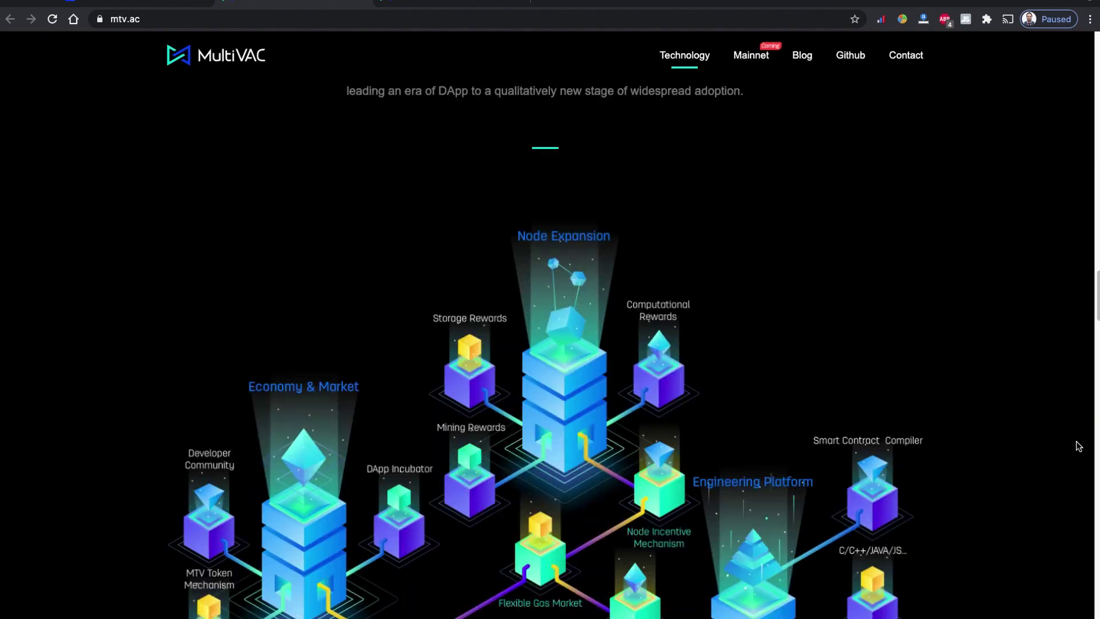
scroll(1078, 446, "down", 20)
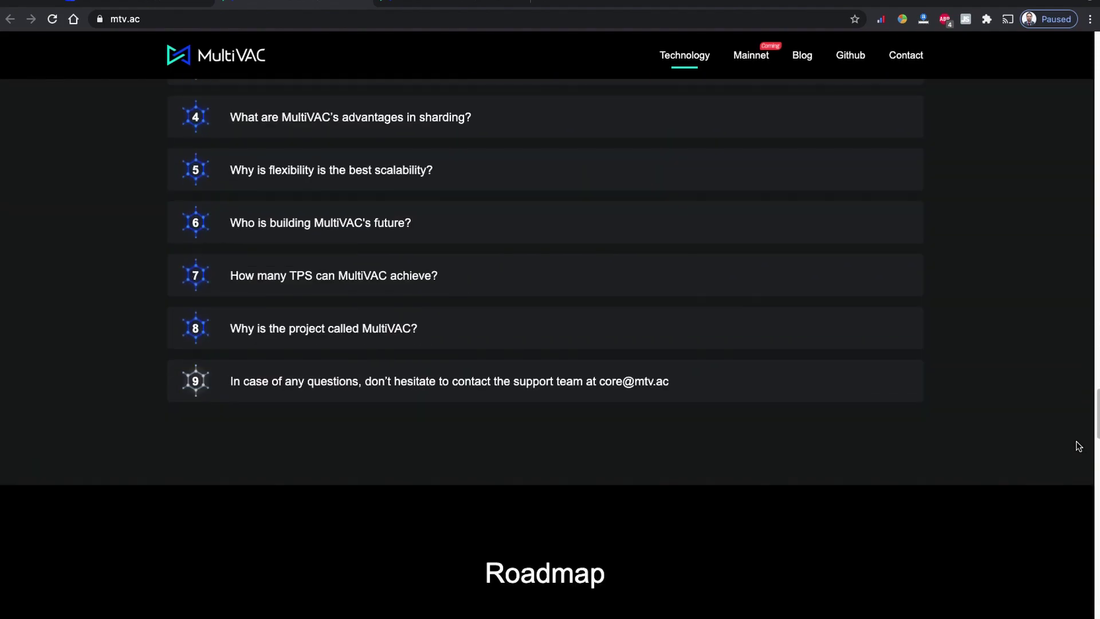
scroll(1079, 445, "down", 20)
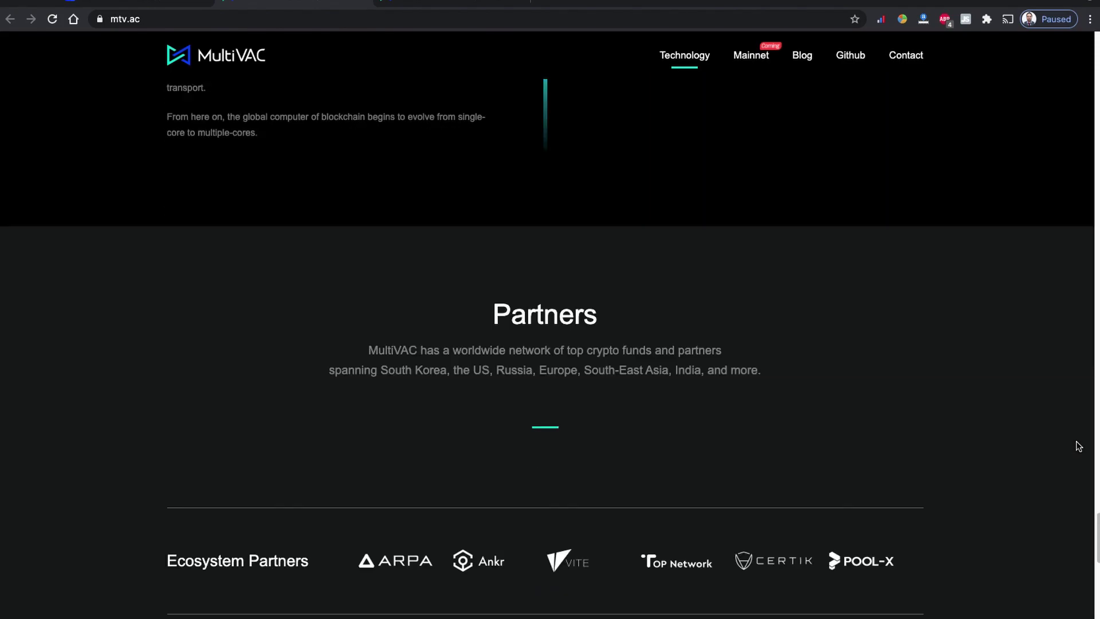
scroll(1079, 446, "down", 5)
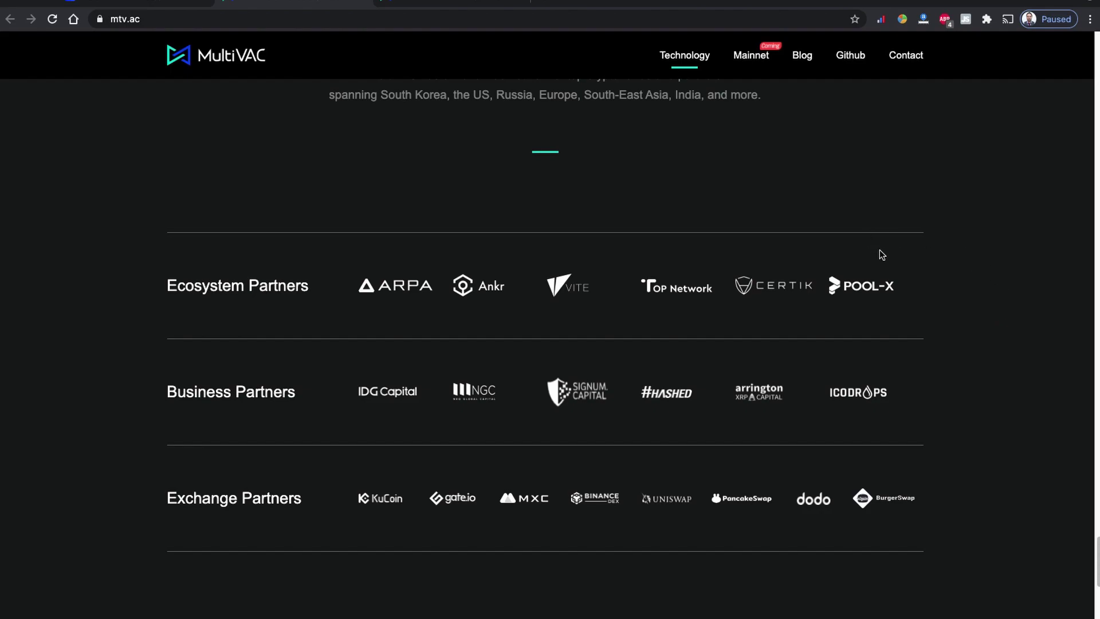
scroll(946, 274, "up", 20)
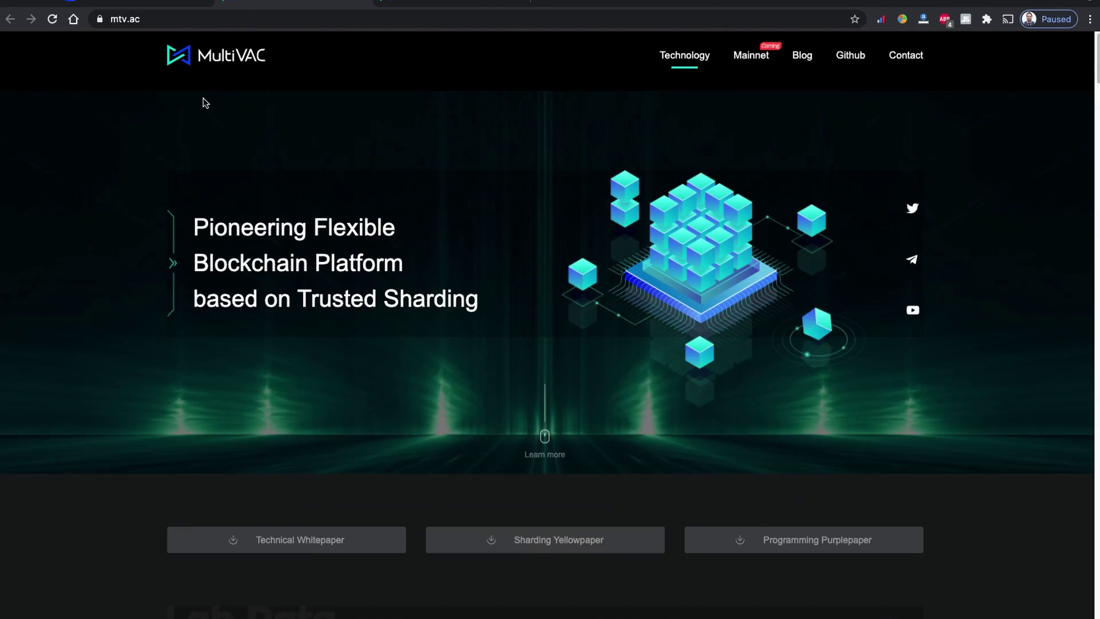
Open the MultiVAC whitepaper from CoinMarketCap and read through its pages, returning to the start.
left_click(150, 8)
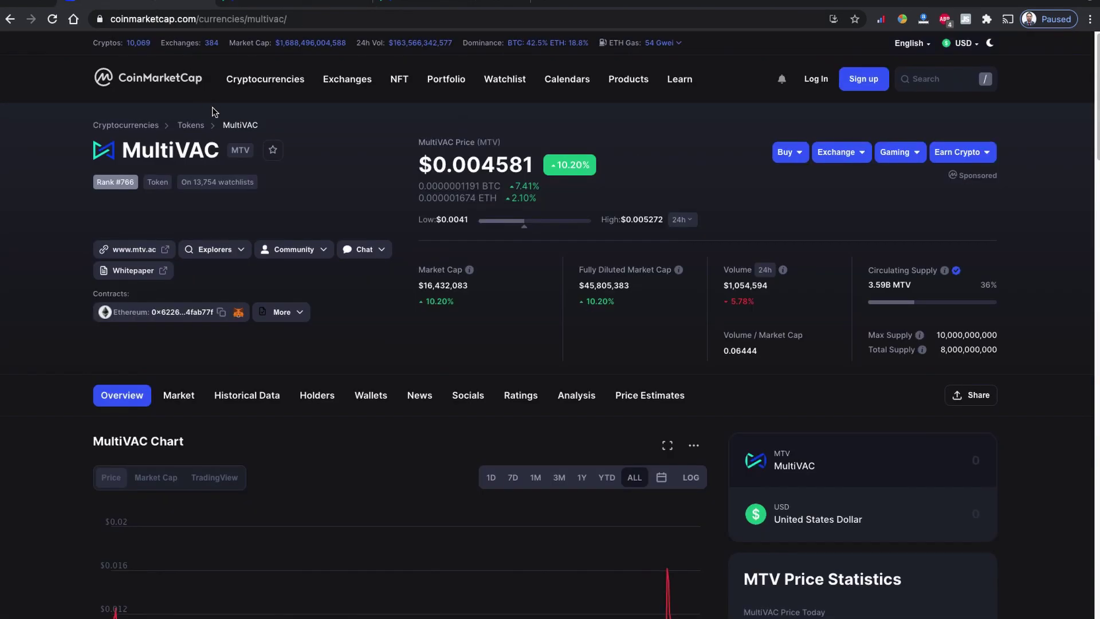
left_click(133, 270)
scroll(671, 314, "down", 8)
scroll(672, 314, "down", 5)
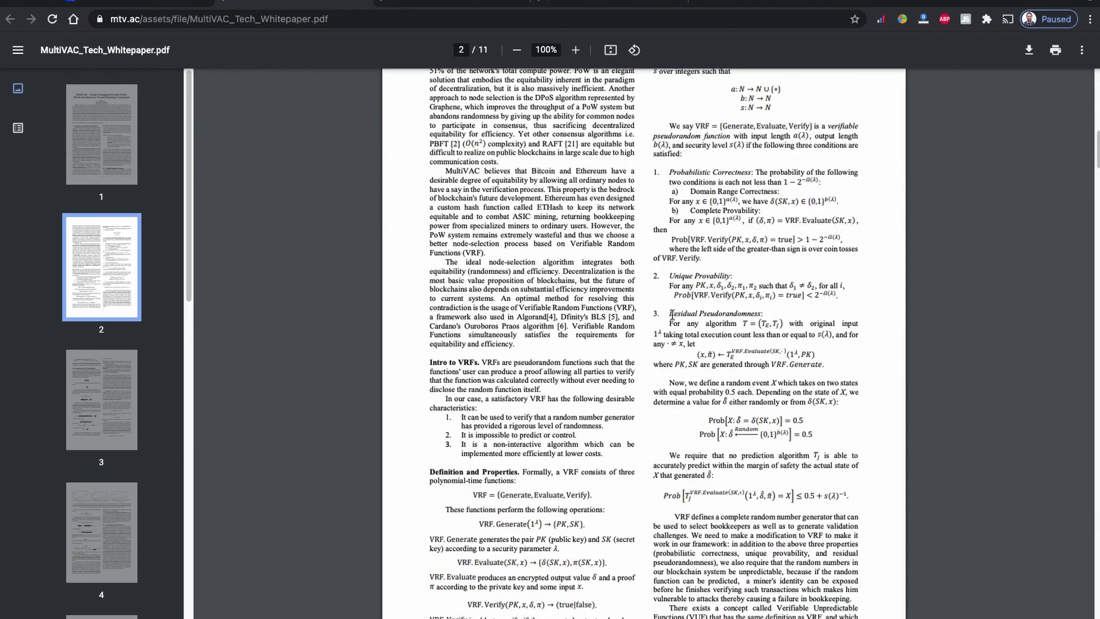
scroll(672, 314, "down", 3)
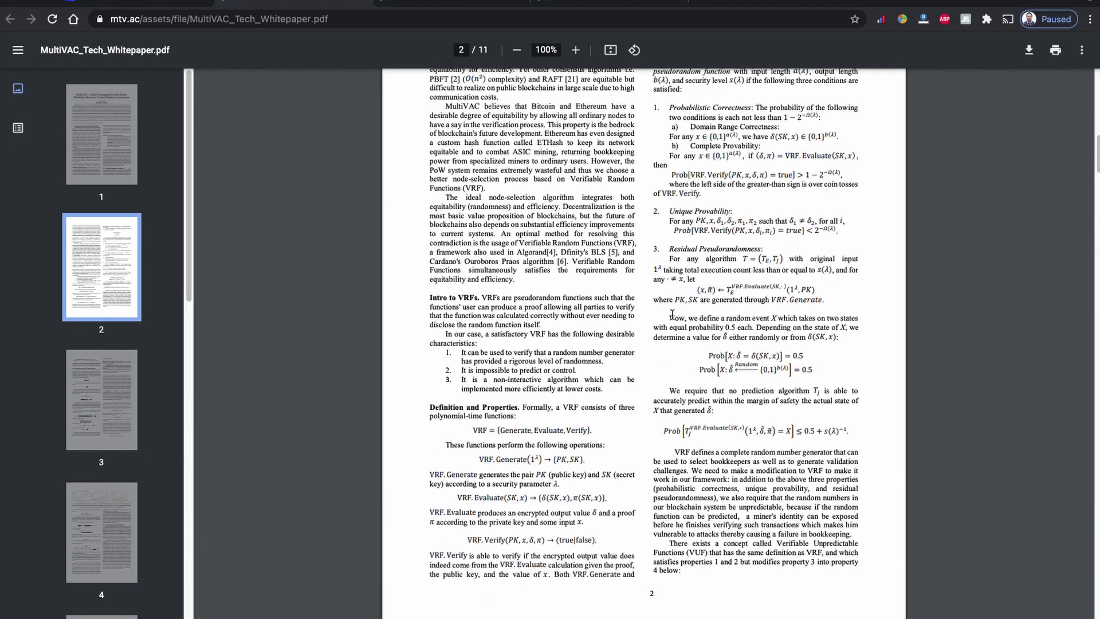
scroll(672, 314, "down", 4)
scroll(672, 319, "down", 18)
scroll(671, 316, "down", 20)
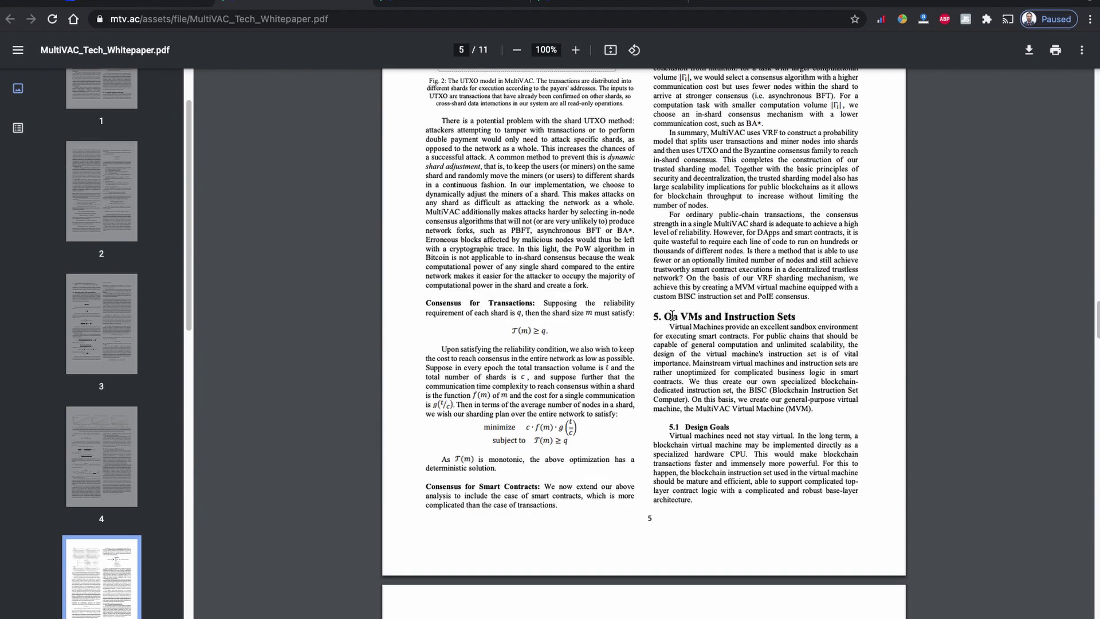
scroll(672, 315, "down", 10)
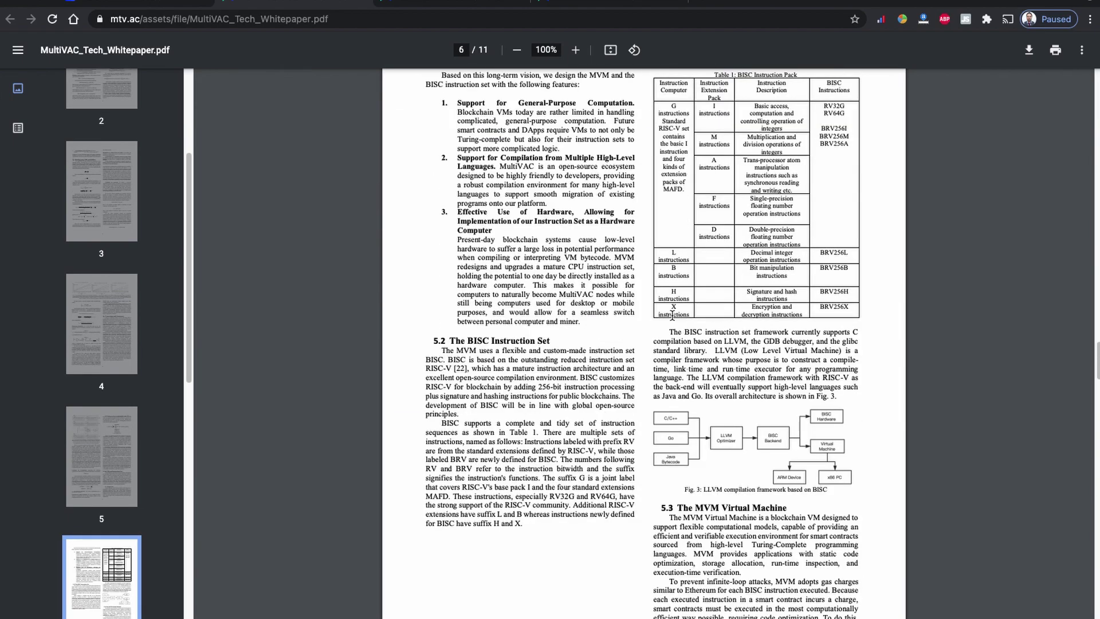
scroll(672, 315, "down", 20)
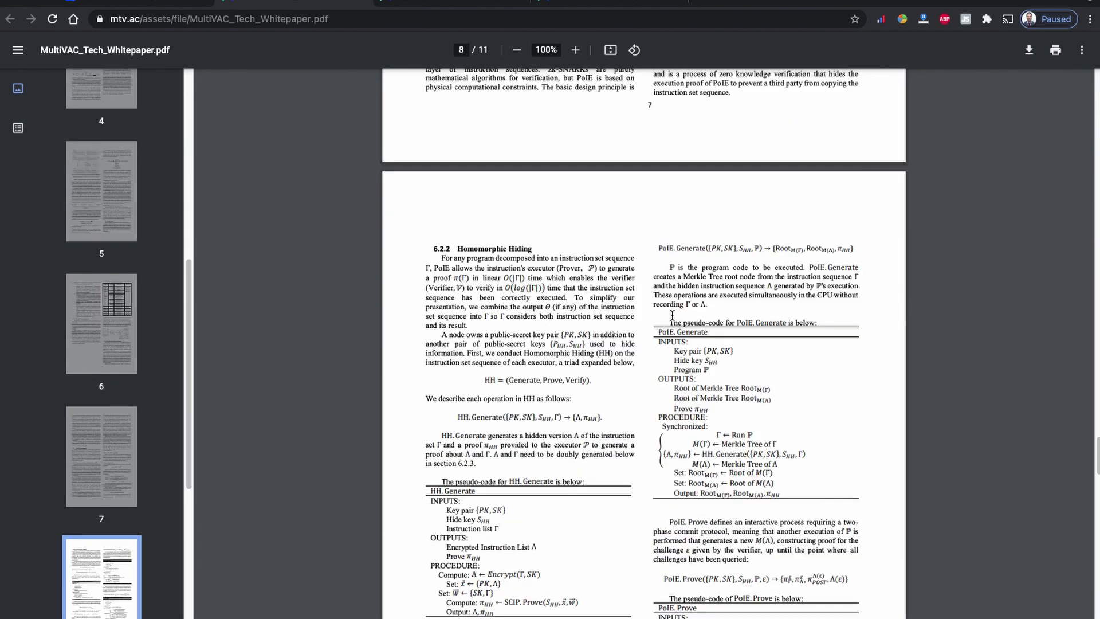
scroll(672, 316, "down", 20)
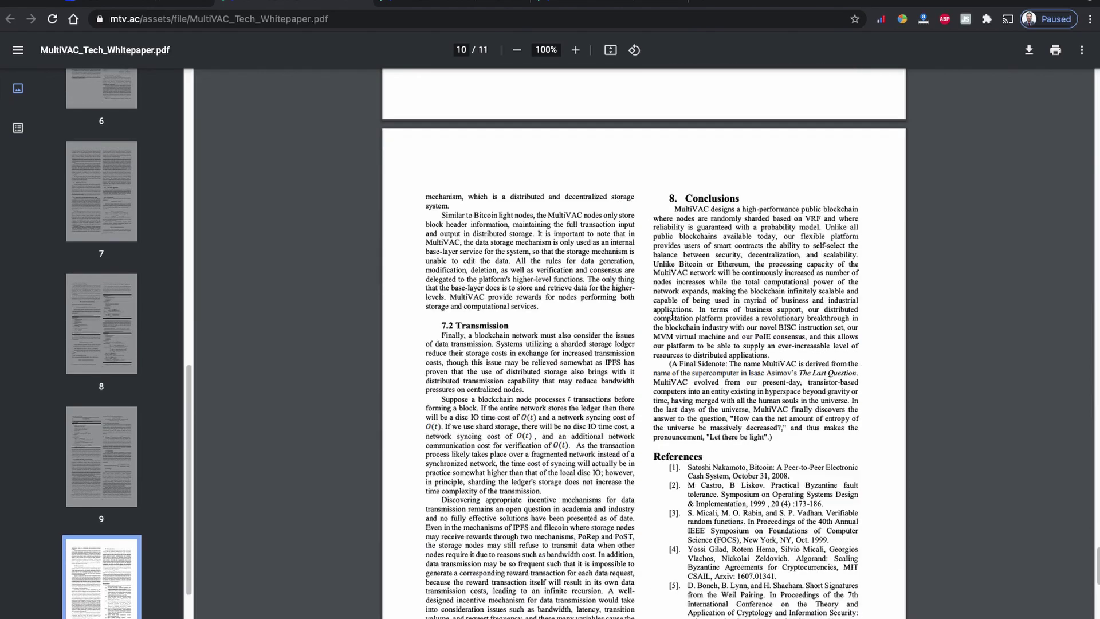
scroll(672, 315, "down", 20)
key("Home")
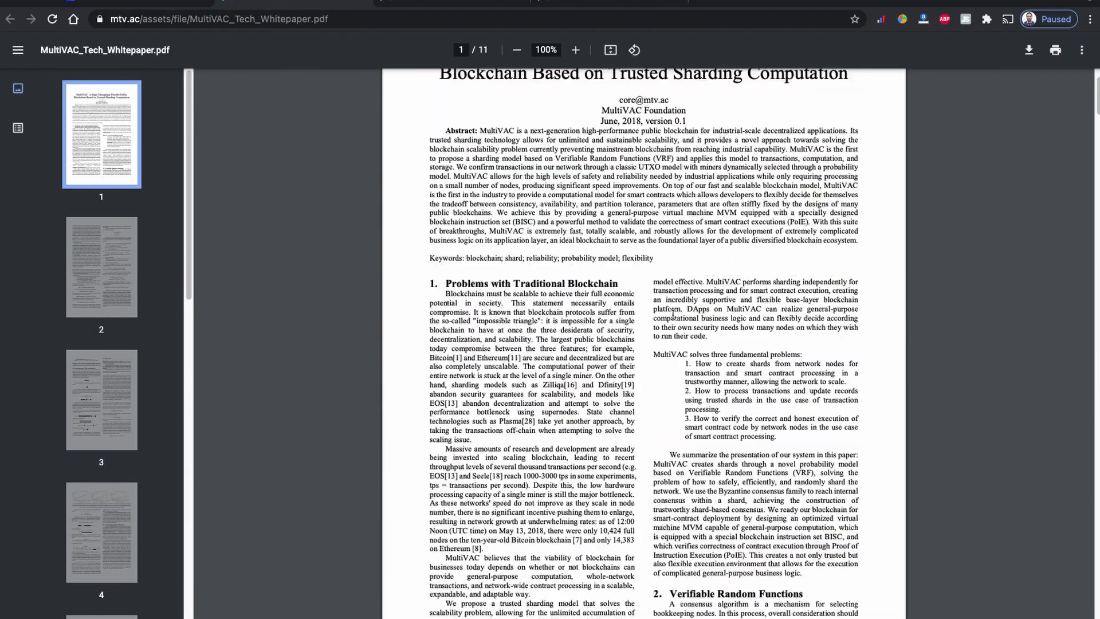
scroll(672, 316, "up", 2)
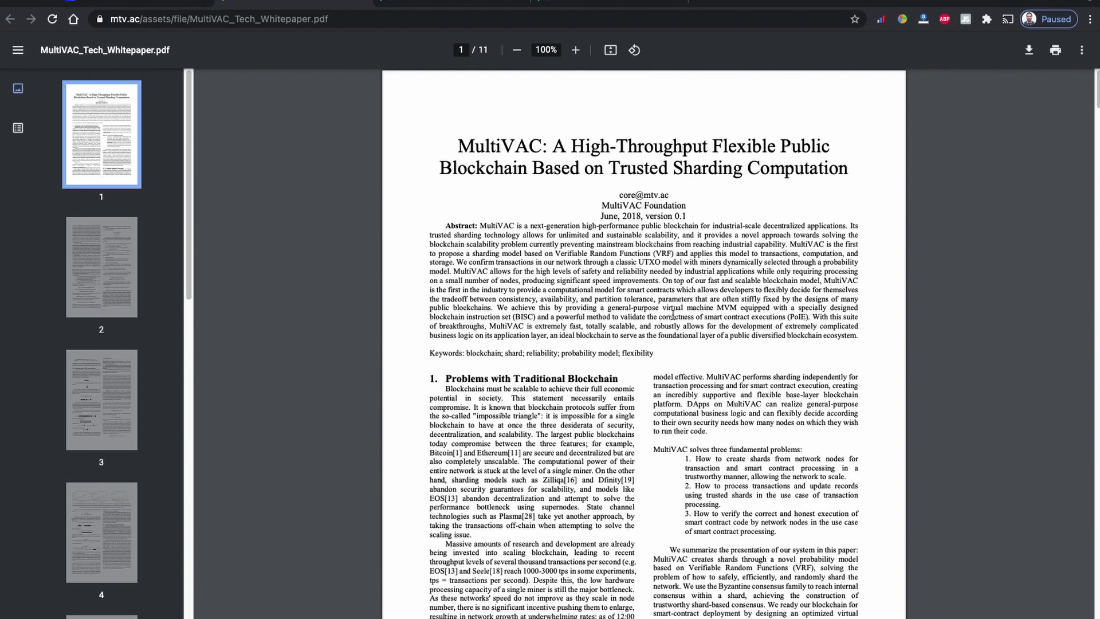
scroll(604, 250, "down", 20)
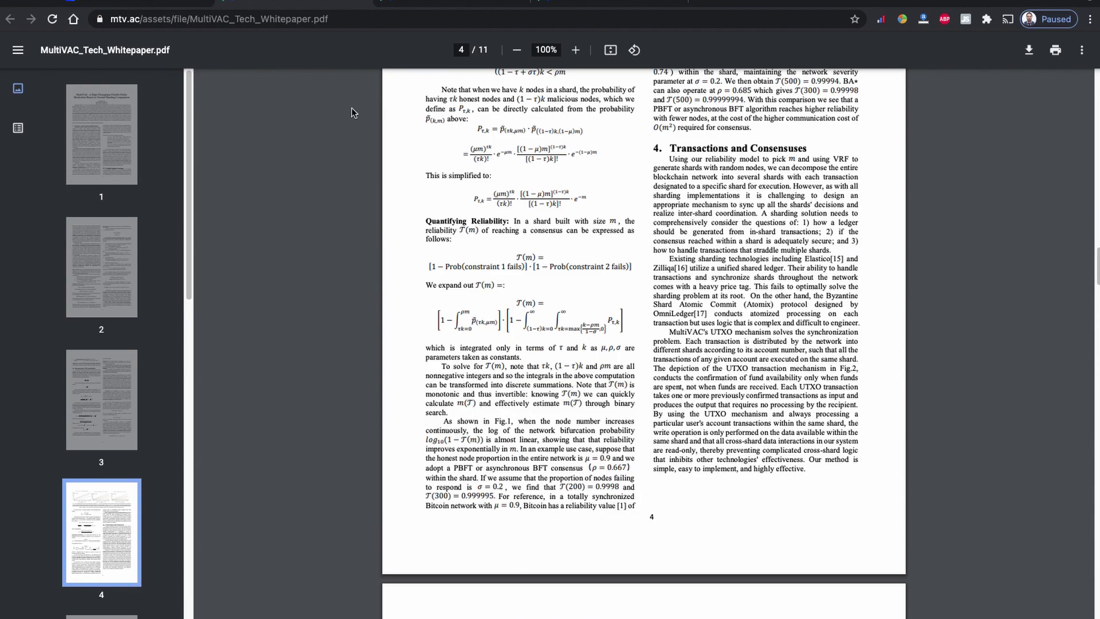
Switch between the CoinMarketCap listing and the whitepaper, ending on the PDF tab.
left_click(171, 4)
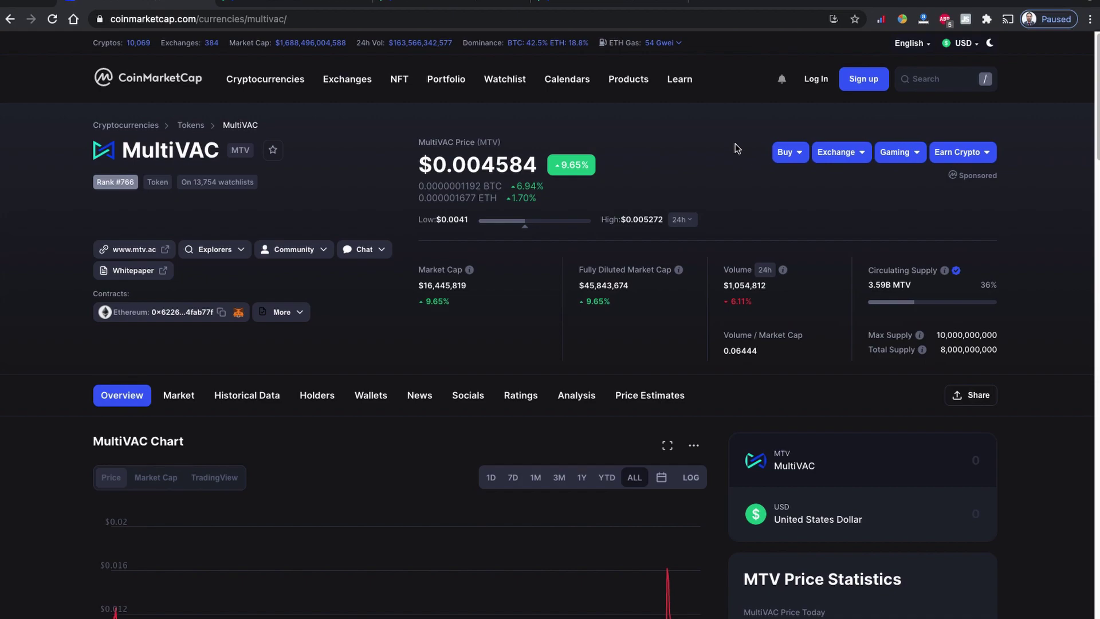
scroll(737, 149, "down", 15)
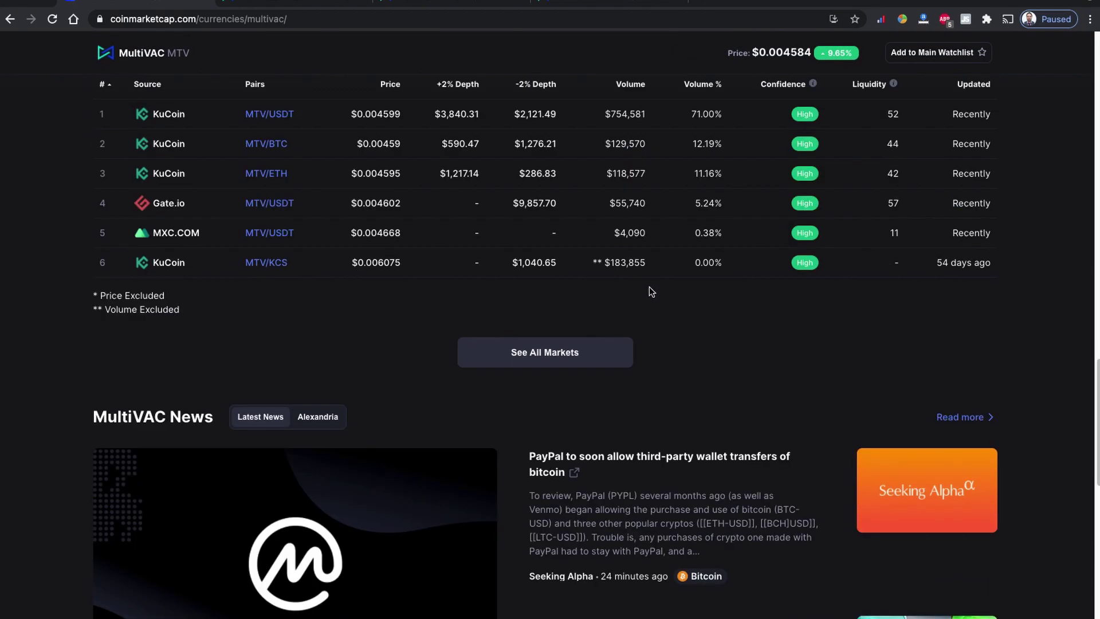
scroll(390, 243, "up", 1)
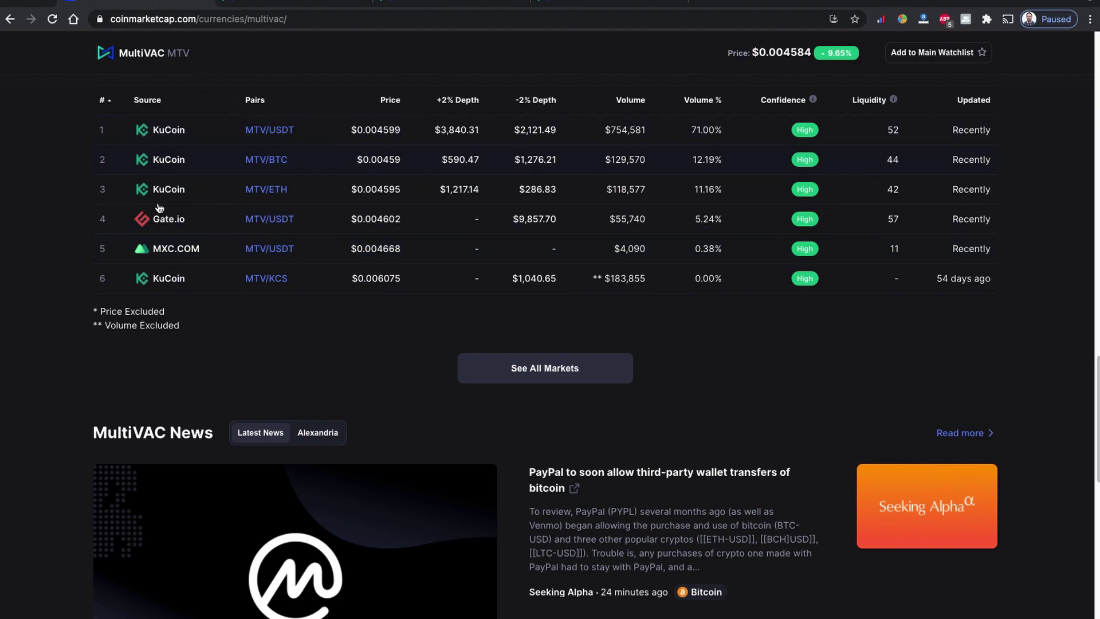
key("ctrl+Tab")
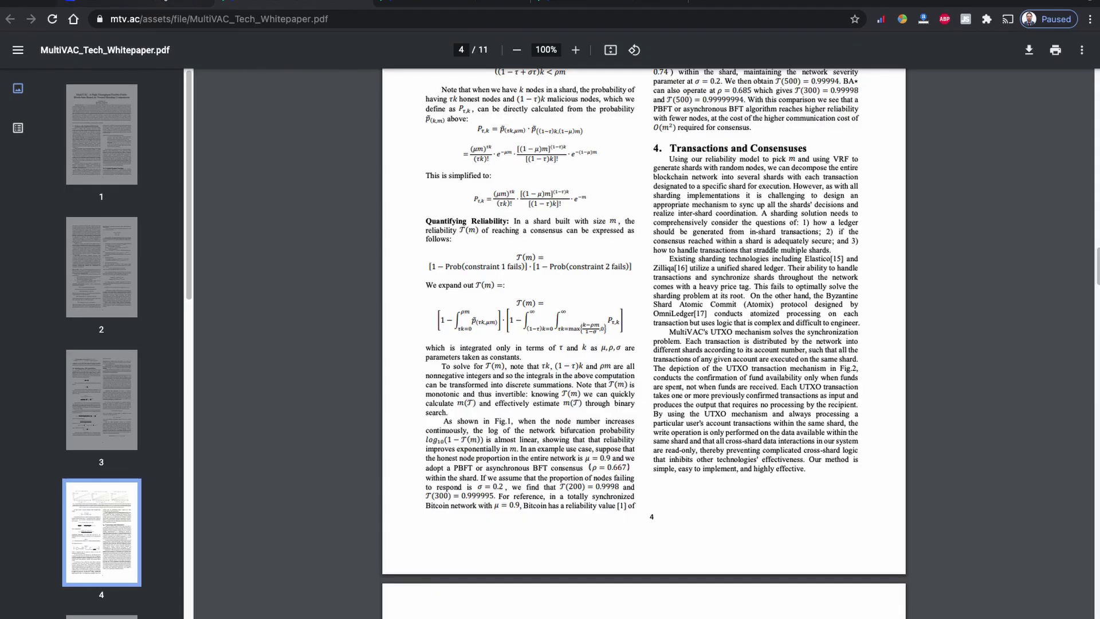
left_click(171, 6)
scroll(225, 175, "up", 10)
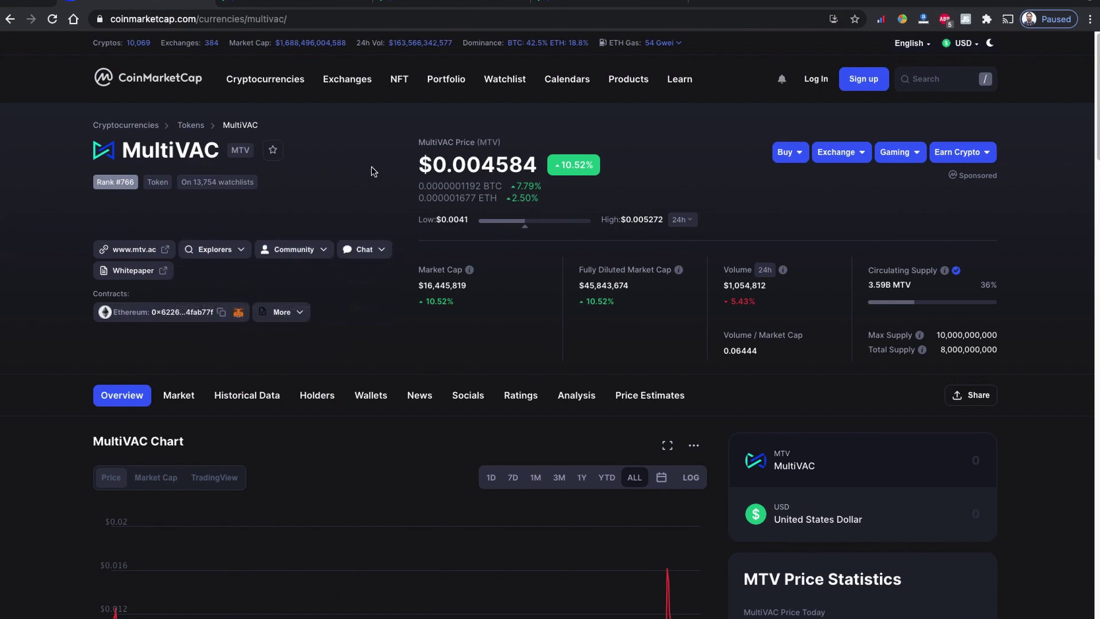
left_click(282, 6)
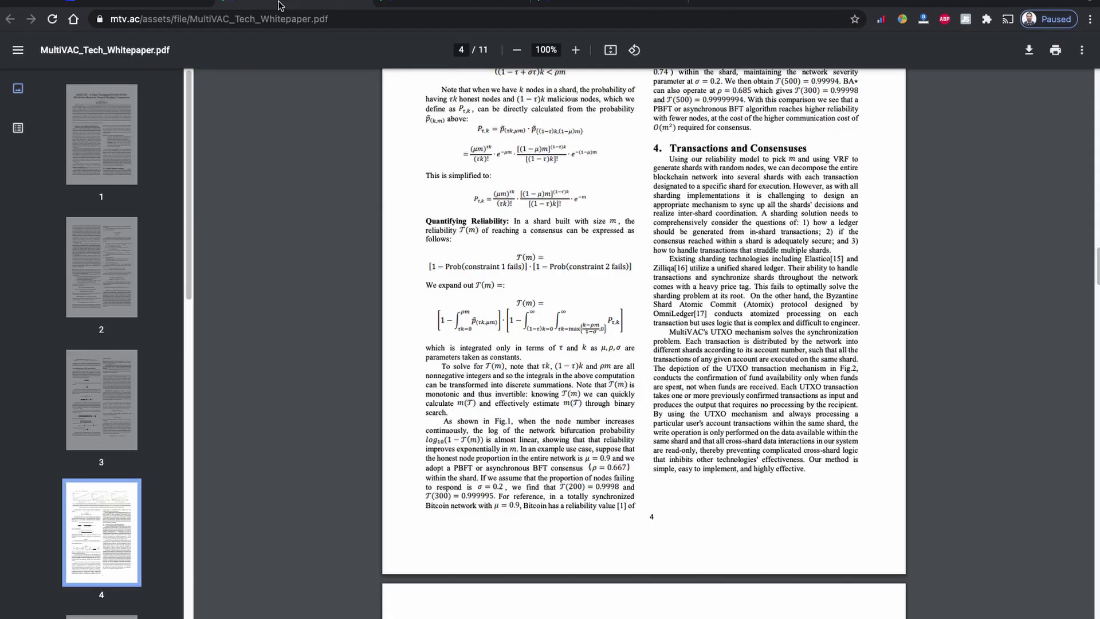
Go from the MultiVAC homepage to its Twitter profile and browse the posts.
left_click(410, 3)
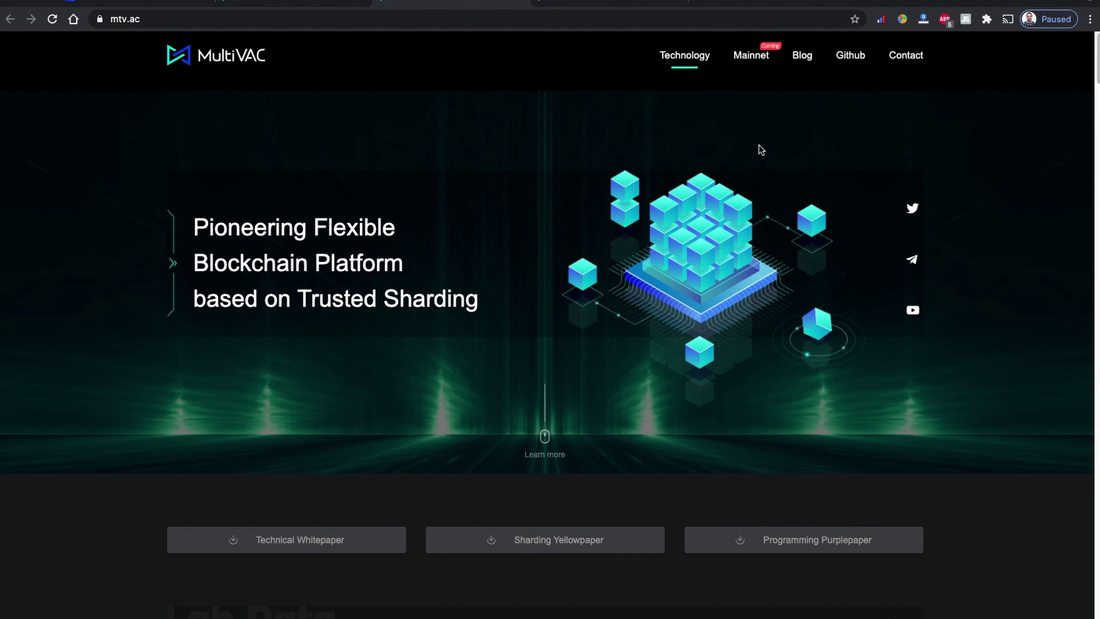
left_click(913, 210)
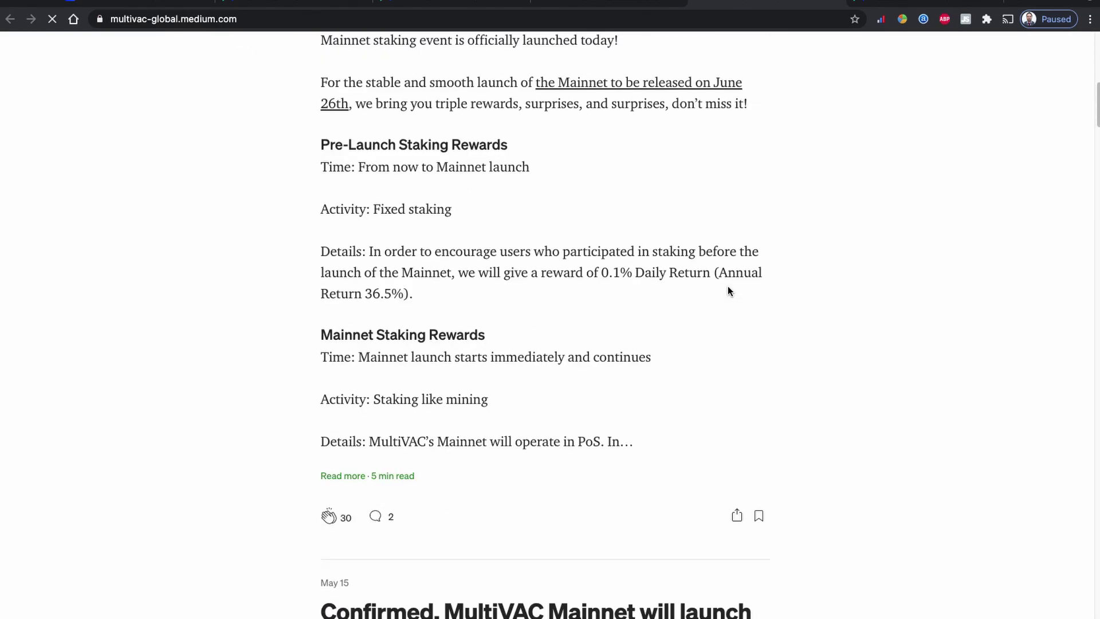
scroll(742, 308, "down", 15)
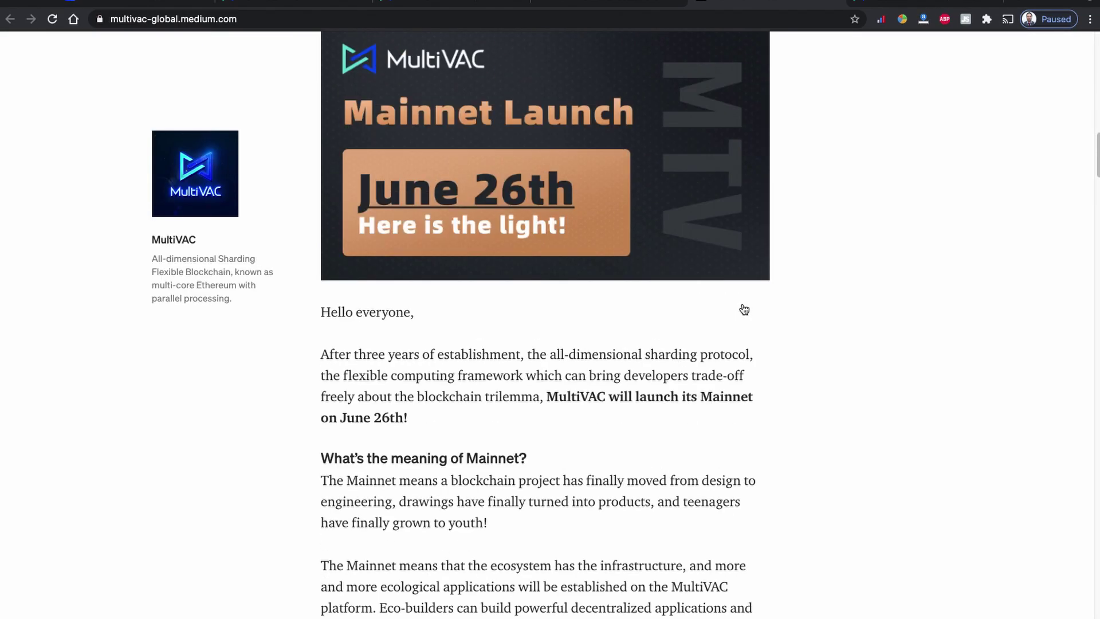
scroll(743, 309, "down", 15)
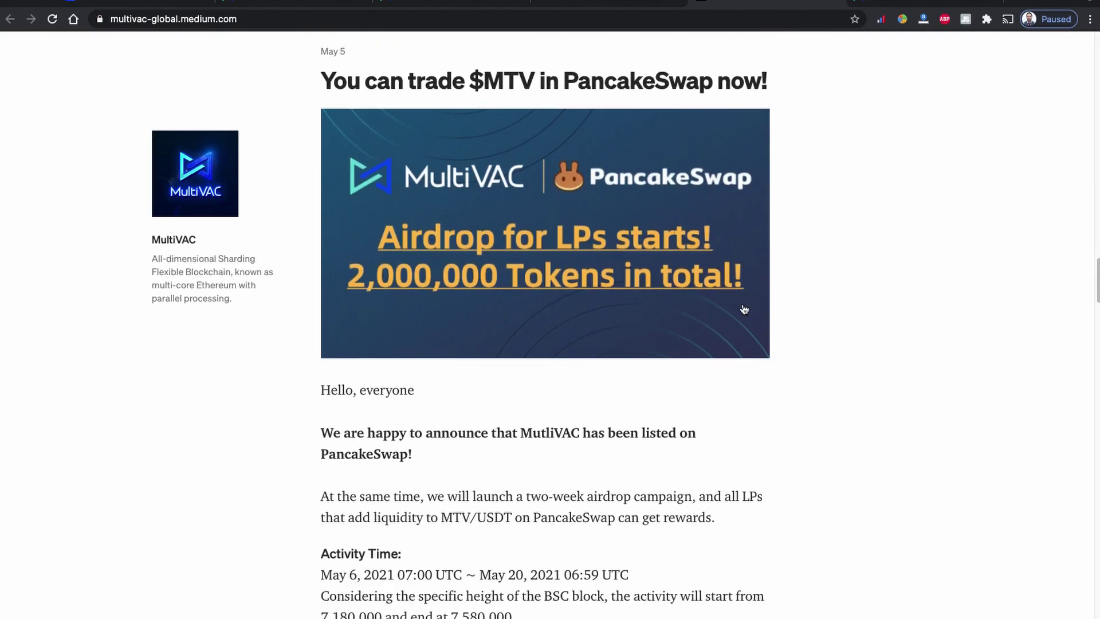
scroll(779, 198, "down", 6)
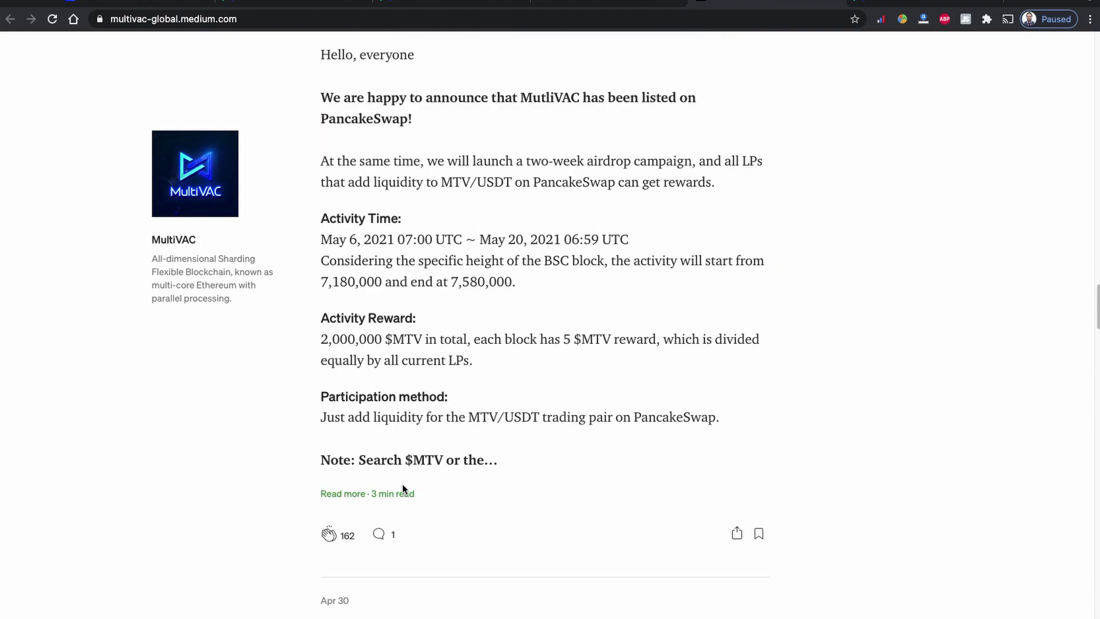
scroll(491, 226, "up", 7)
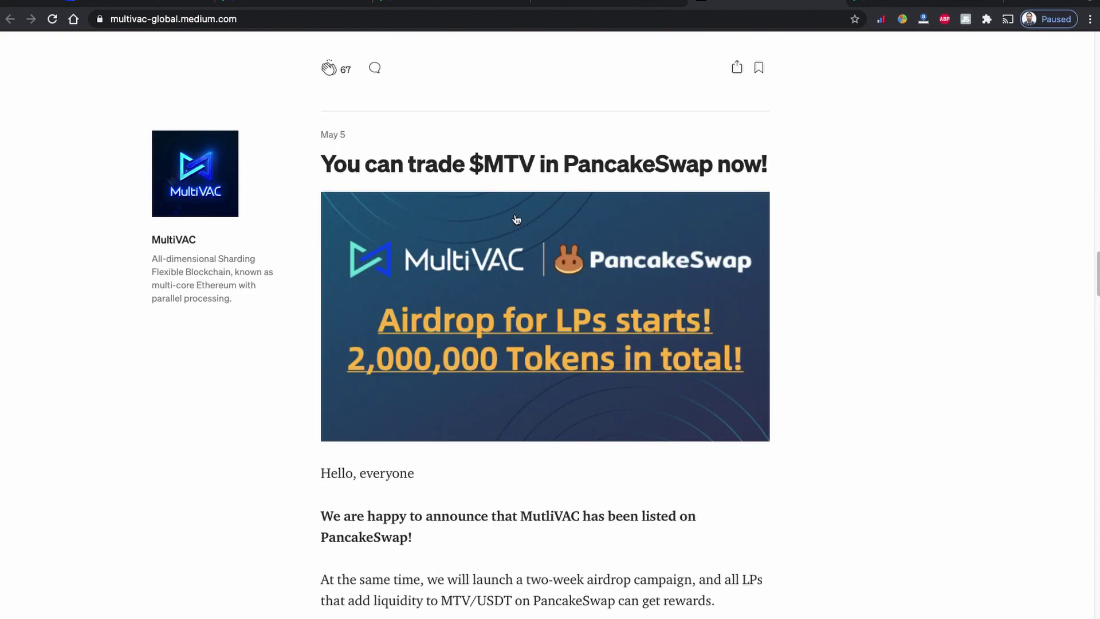
Open the 'You can trade $MTV in PancakeSwap now!' post and scroll to its contract-address note.
left_click(536, 161)
scroll(813, 235, "down", 3)
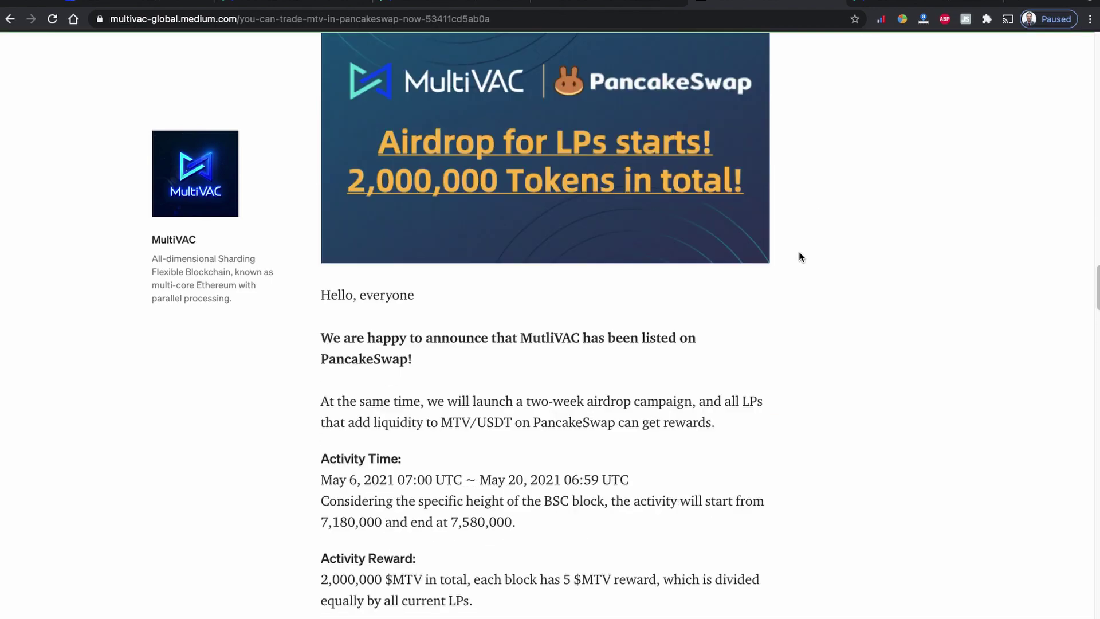
scroll(727, 241, "down", 8)
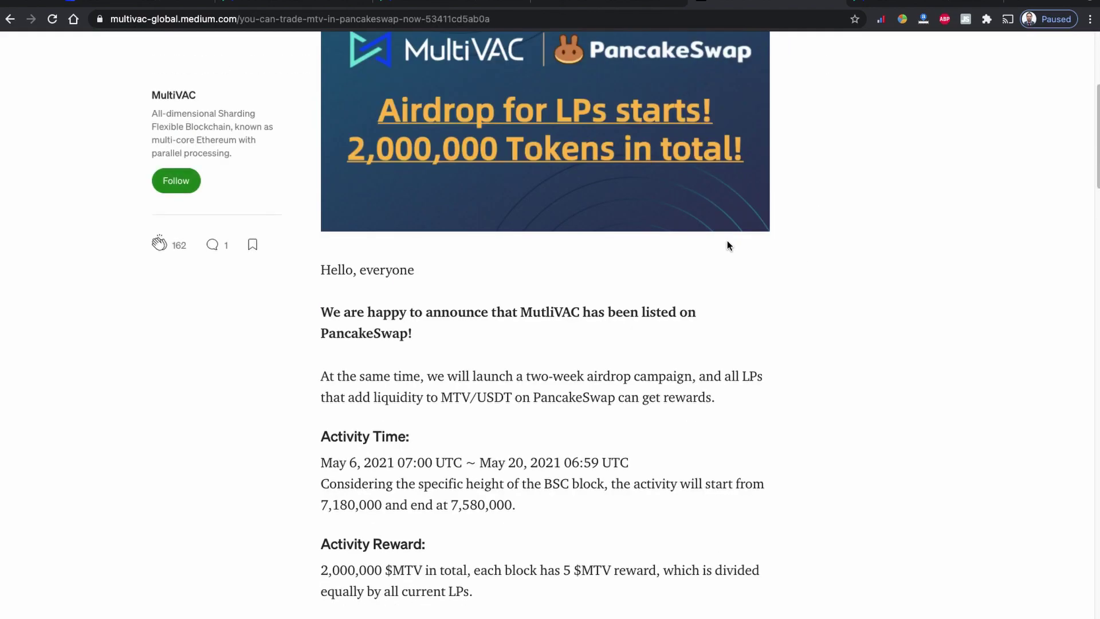
scroll(727, 245, "down", 3)
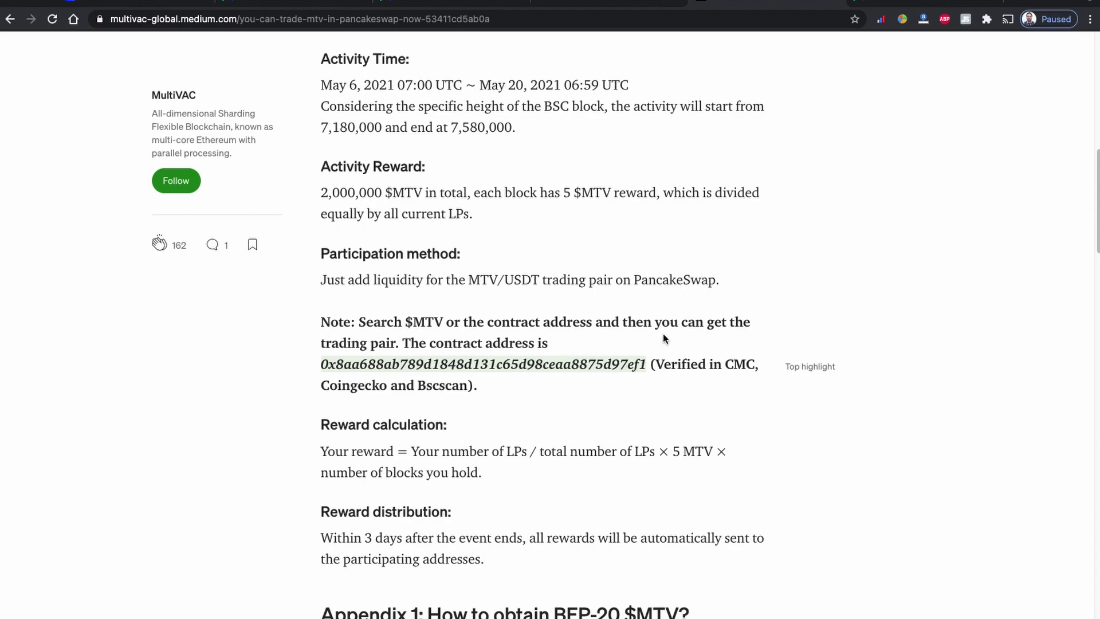
Select the MTV contract address in the Medium post and copy it.
double_click(641, 364)
scroll(642, 365, "down", 2)
right_click(378, 316)
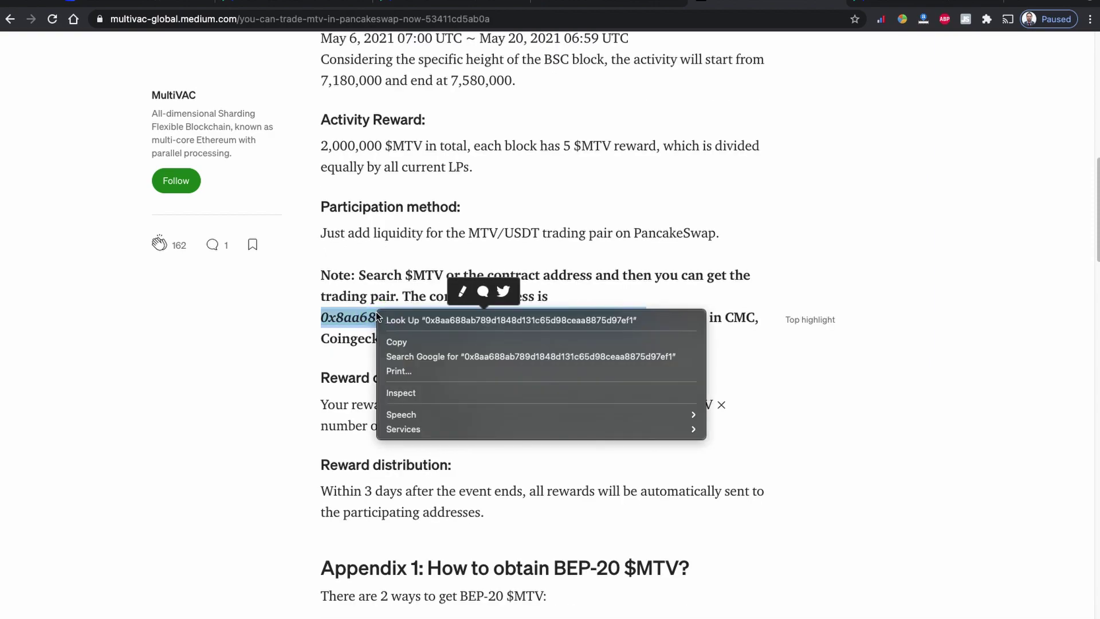
left_click(390, 343)
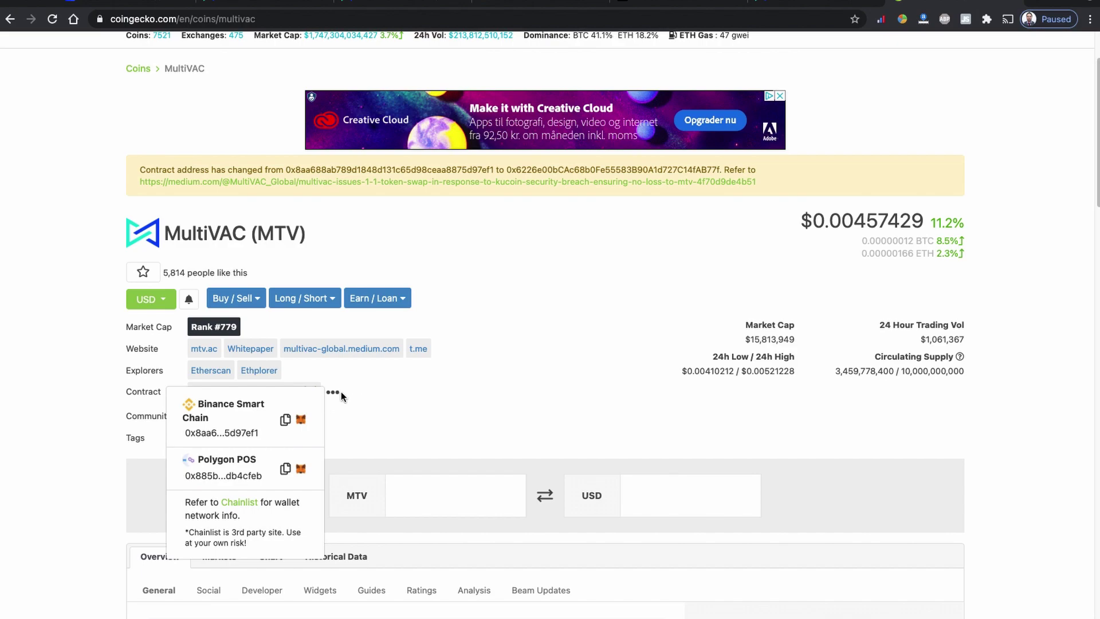
On CoinMarketCap's MultiVAC page, list the other contracts and copy the Binance Smart Chain address.
left_click(132, 4)
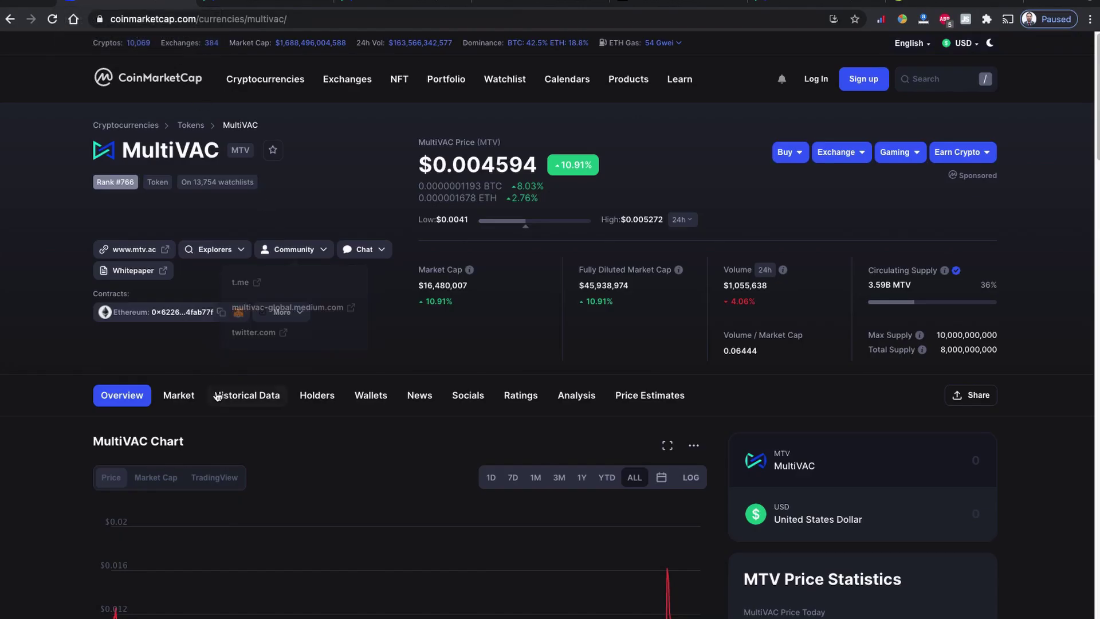
left_click(290, 313)
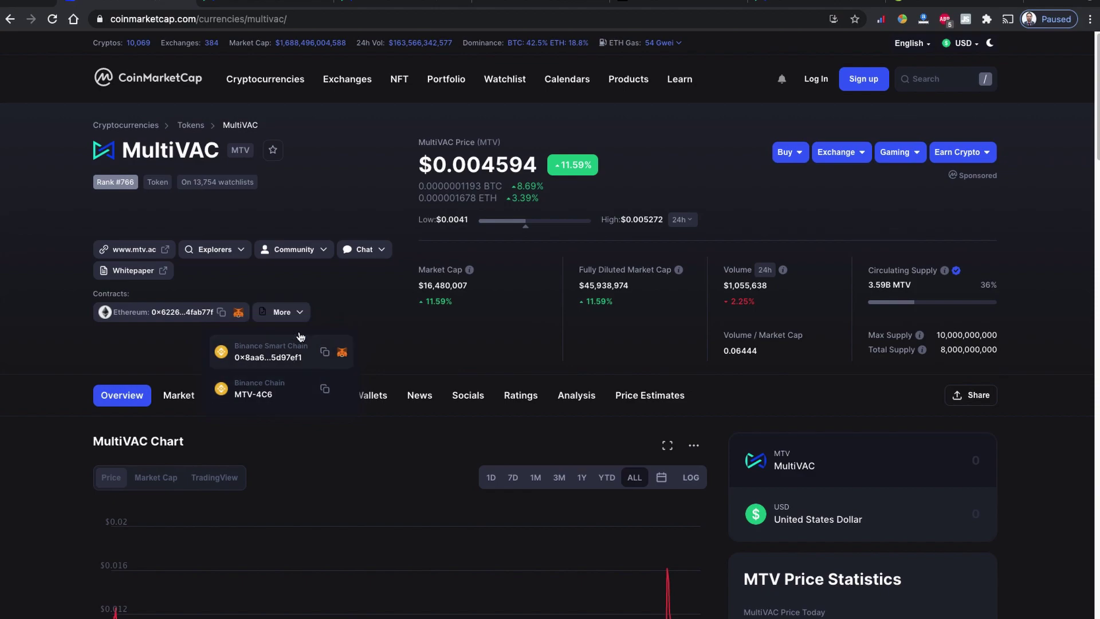
left_click(327, 354)
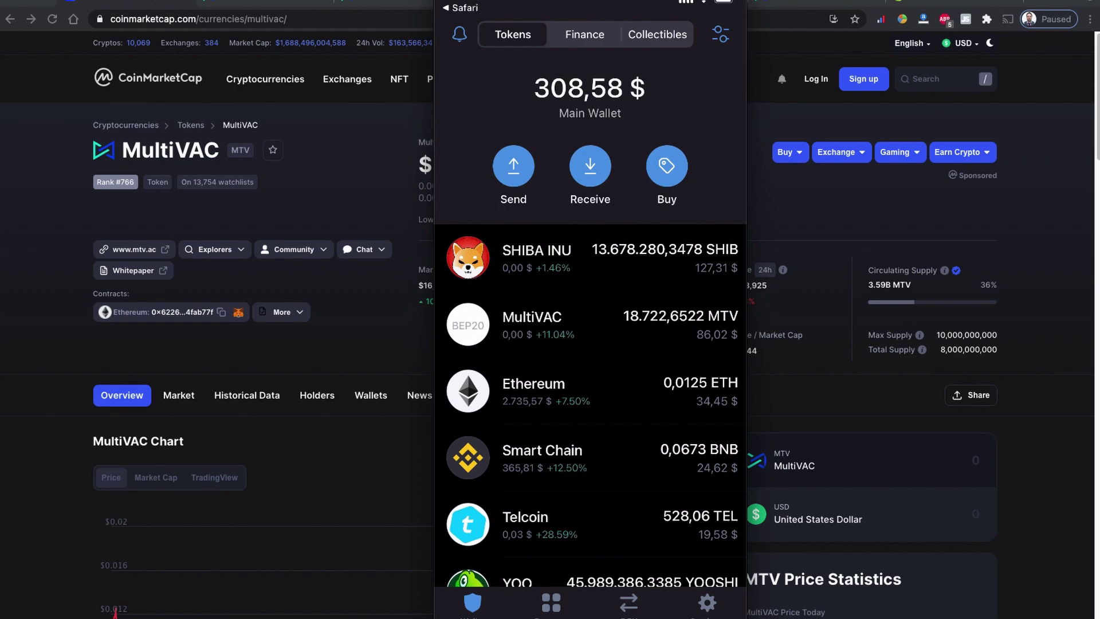
Open Trust Wallet's DApps browser and scroll down to PancakeSwap.
left_click(550, 601)
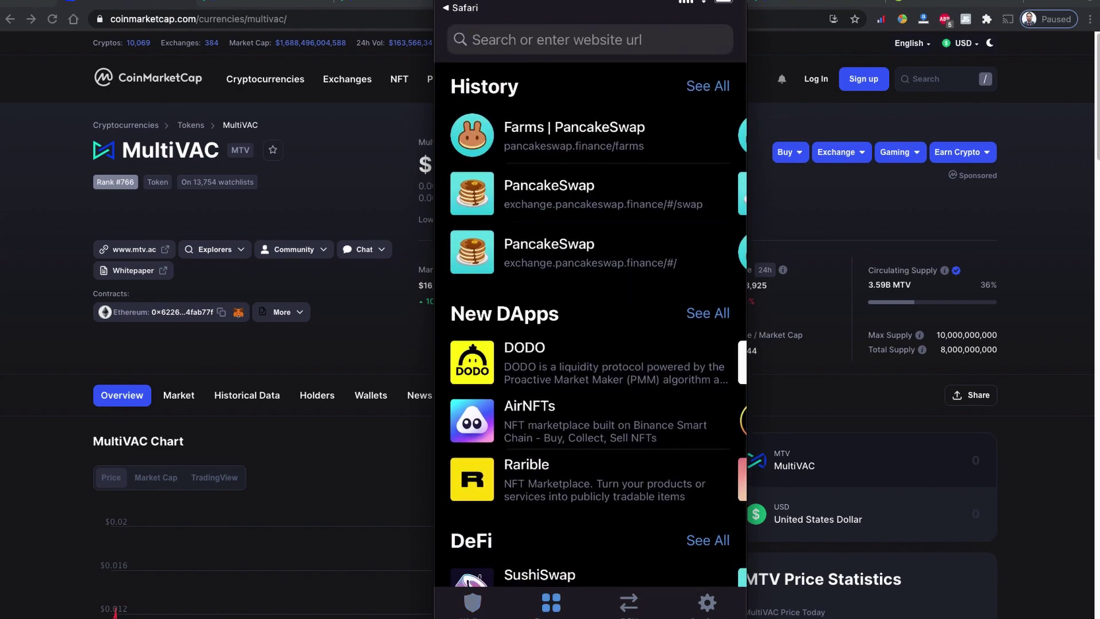
scroll(590, 323, "down", 10)
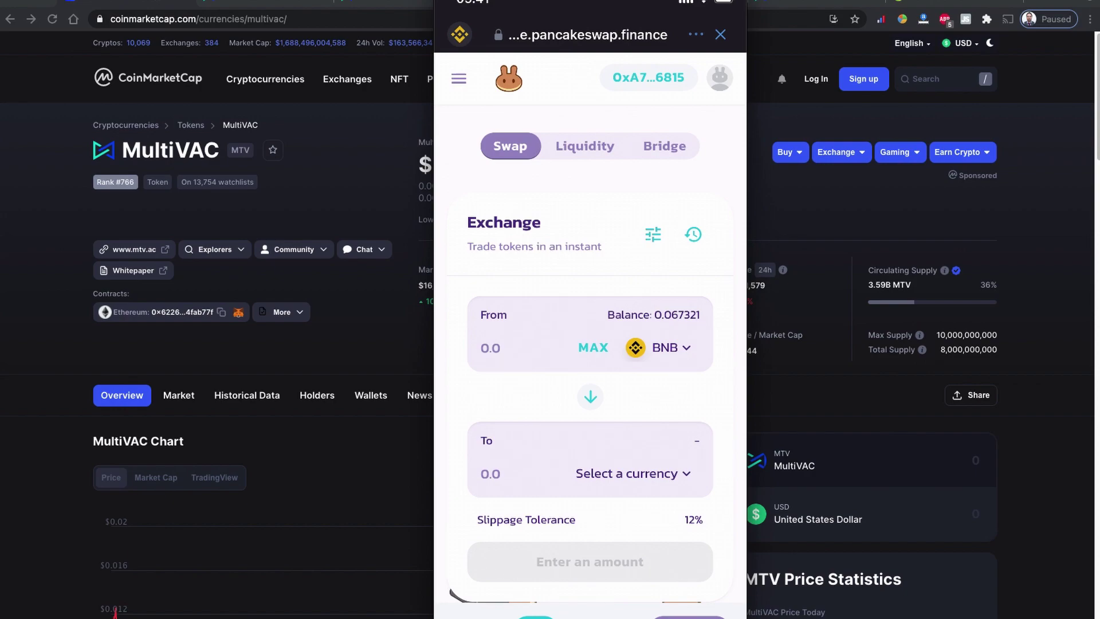
Find MTV in PancakeSwap's token list by pasting its contract address, and choose it to receive.
left_click(658, 347)
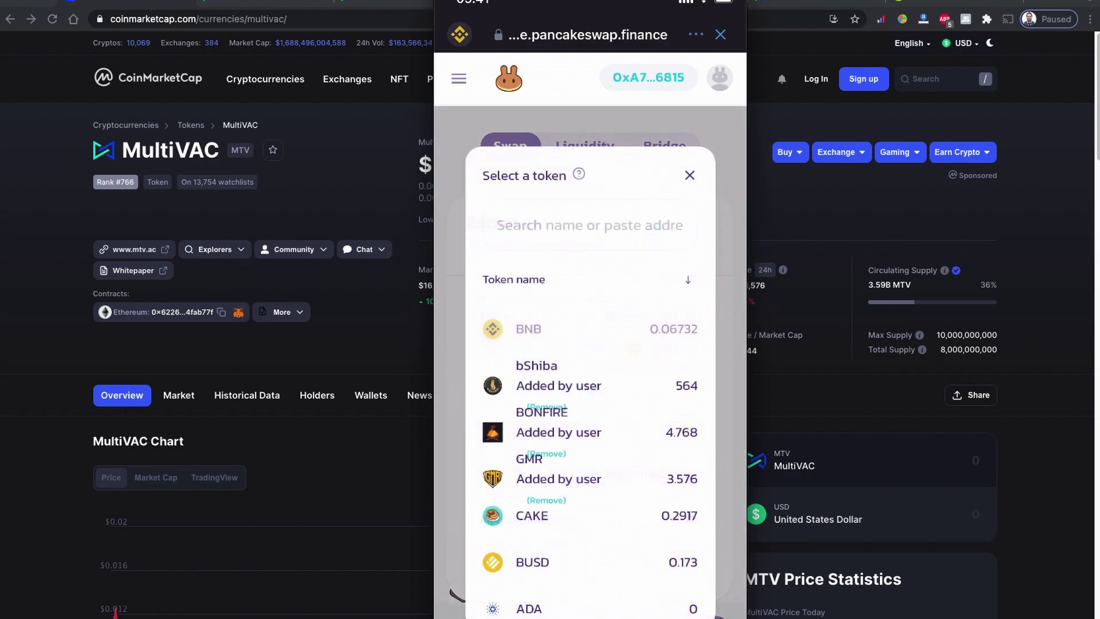
left_click(590, 225)
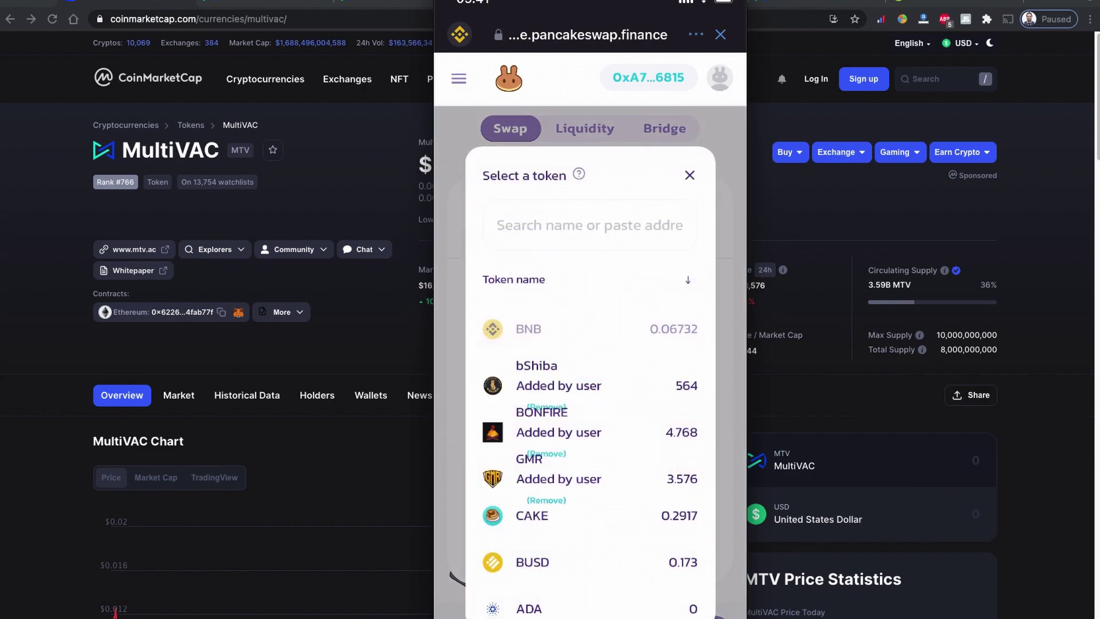
left_click(590, 225)
left_click(497, 225)
left_click(497, 182)
left_click(717, 358)
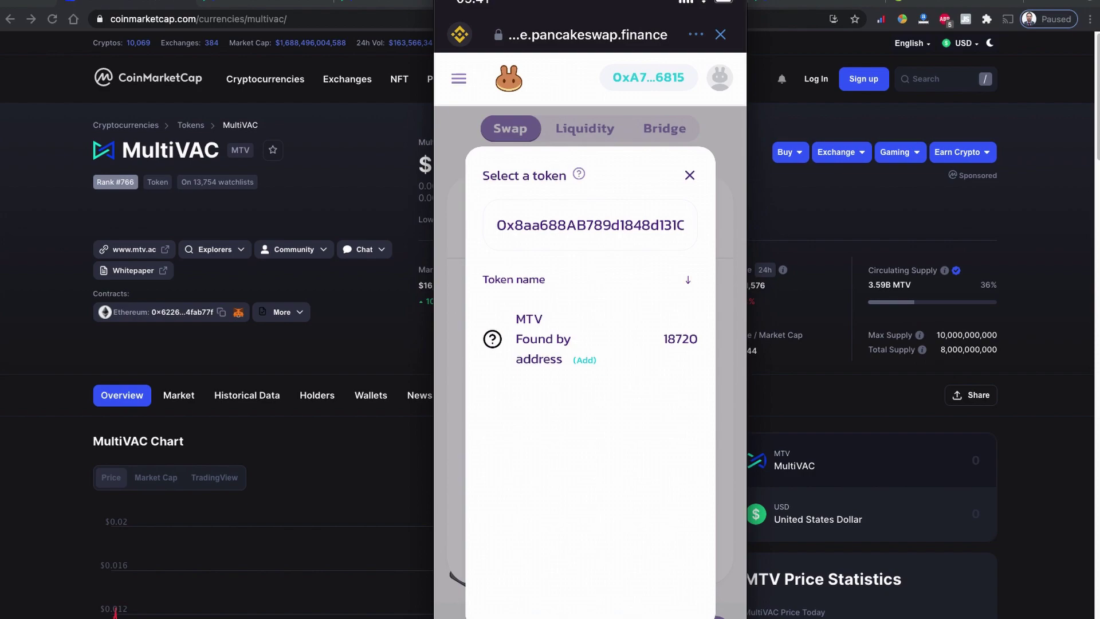
left_click(543, 339)
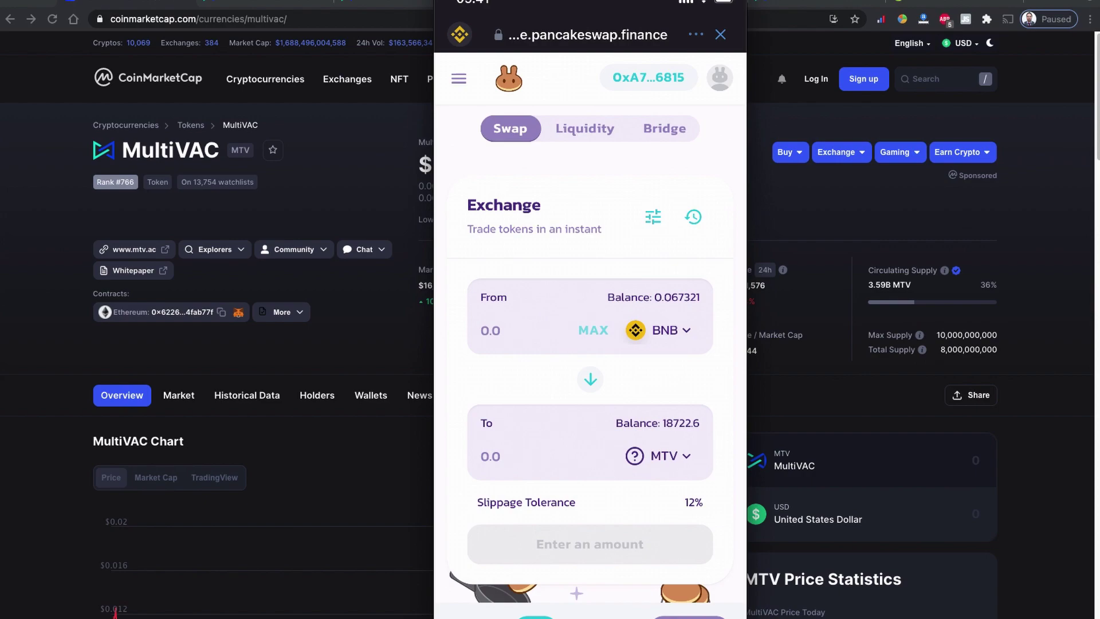
Enter 0.02 BNB as the swap amount, review the swap and accept the updated price.
left_click(490, 330)
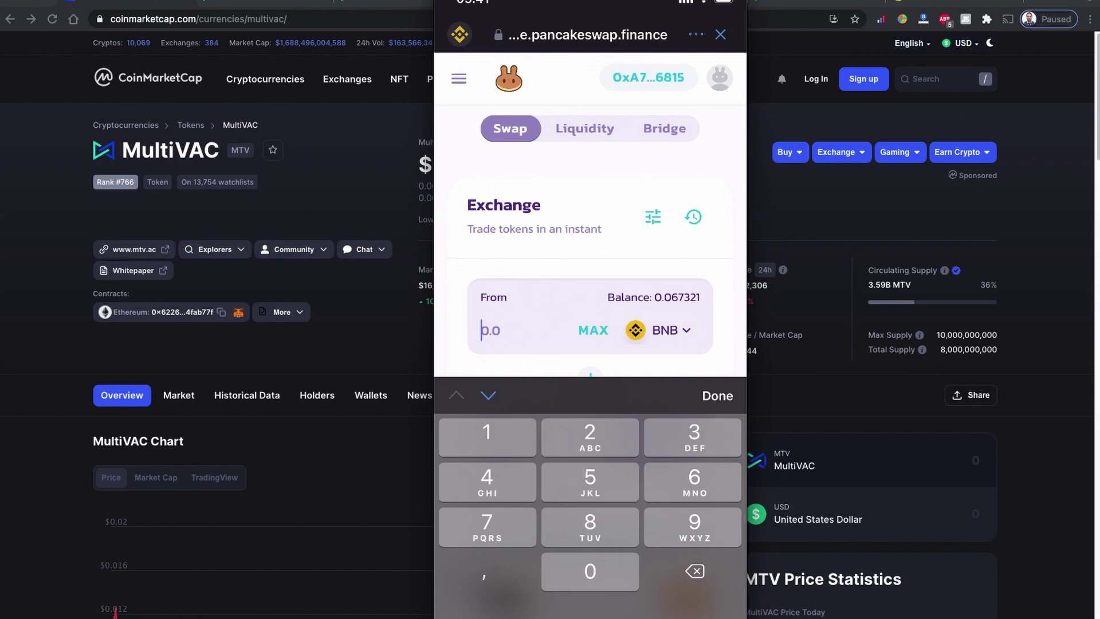
type("0.02")
key("Return")
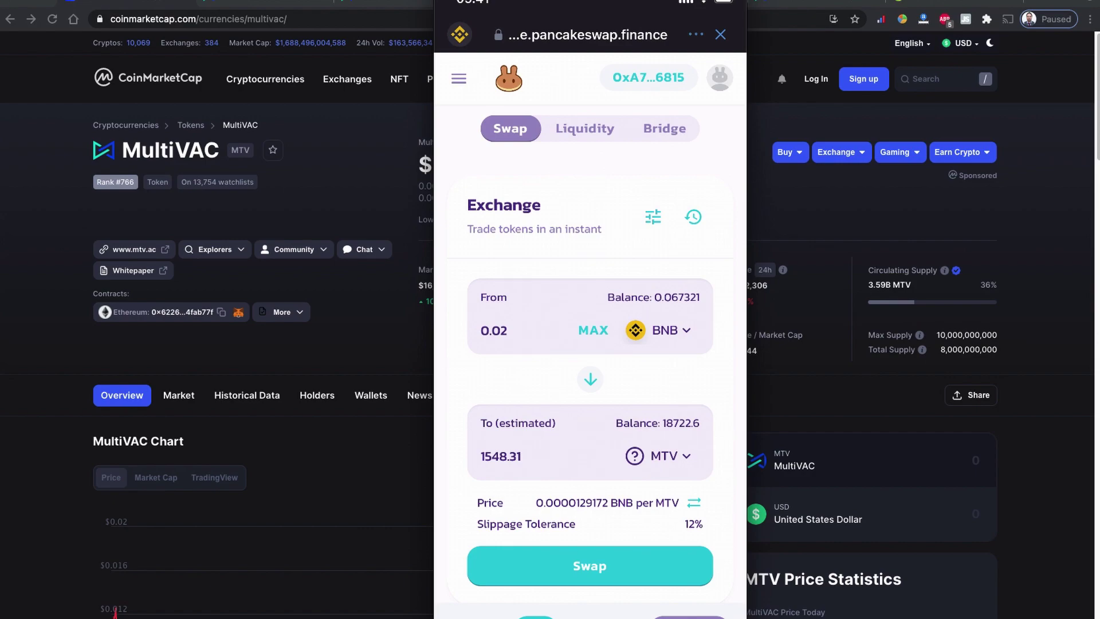
left_click(590, 565)
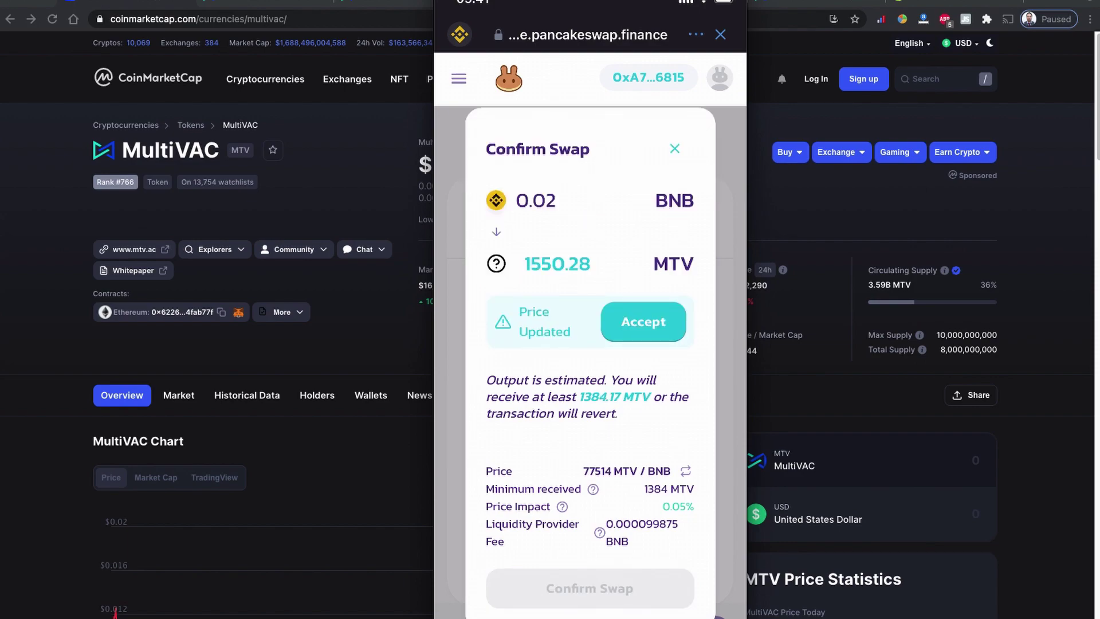
left_click(642, 322)
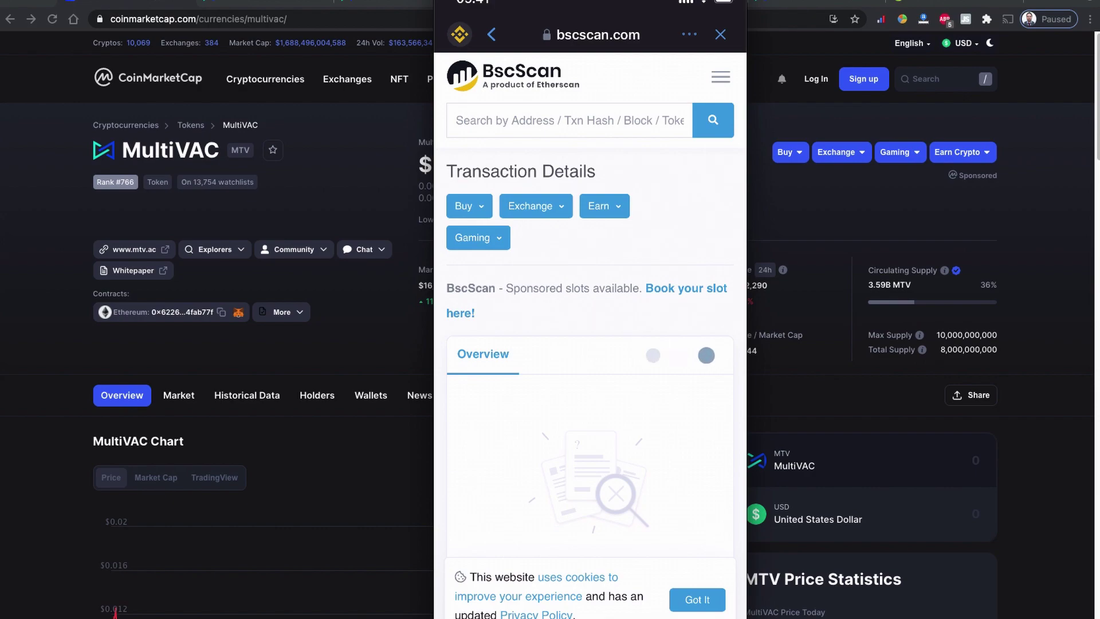
Scroll through the swap's BscScan Transaction Details and Tokens Transferred sections.
scroll(589, 304, "down", 4)
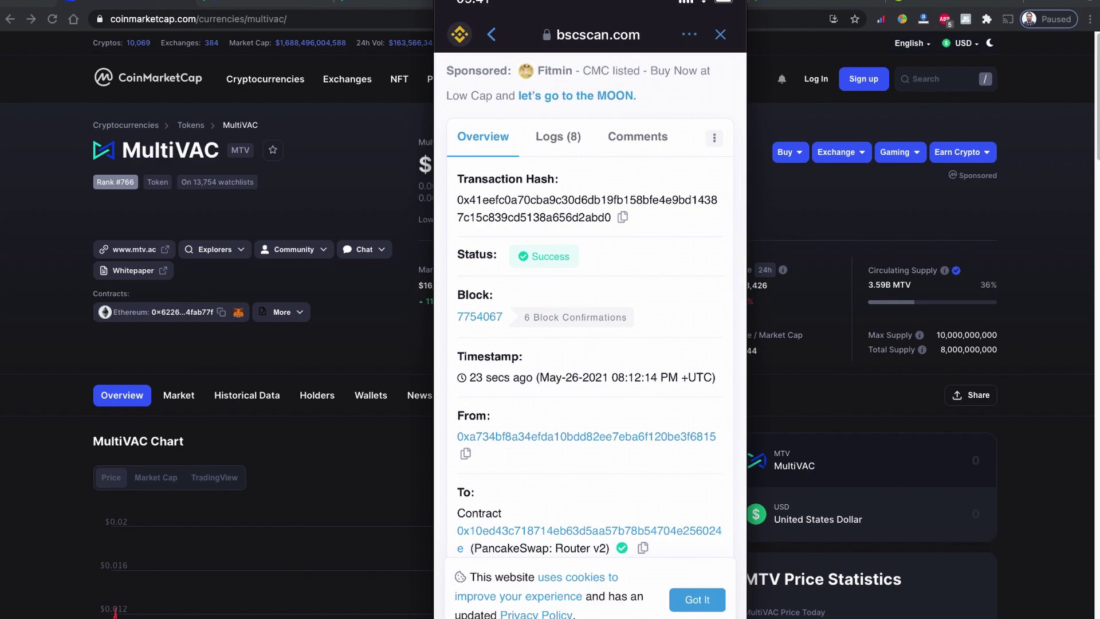
scroll(589, 310, "down", 3)
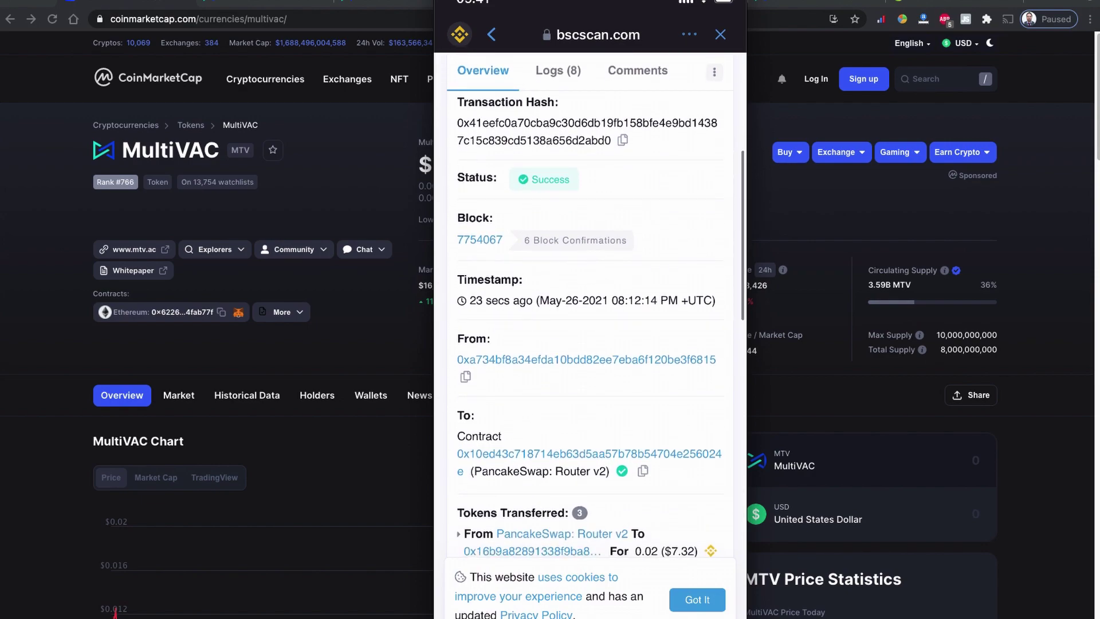
scroll(589, 309, "down", 5)
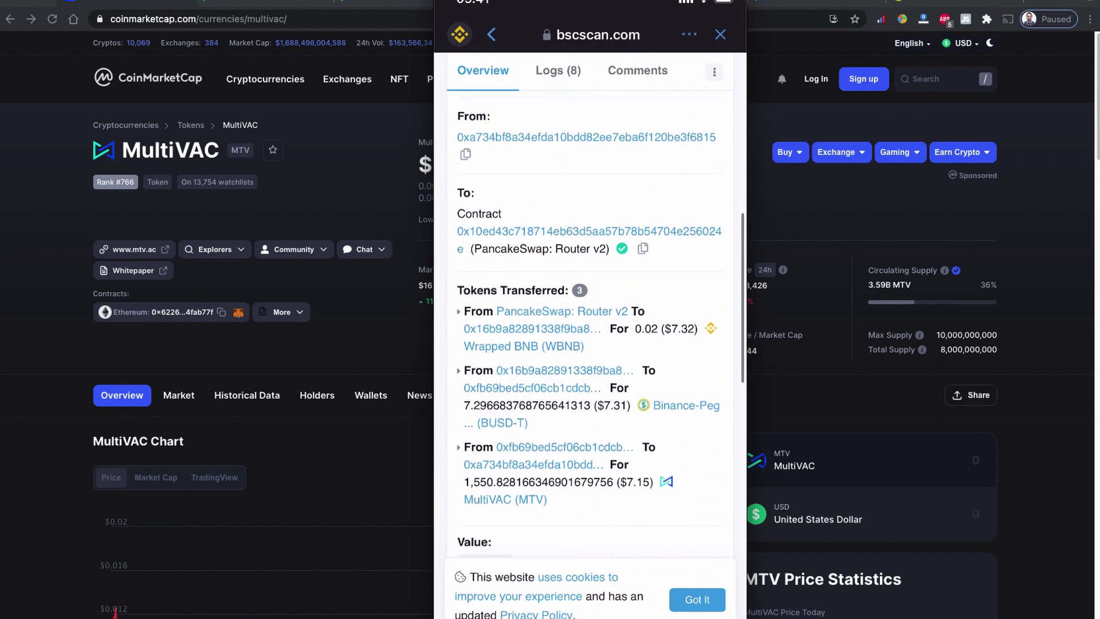
scroll(589, 310, "down", 3)
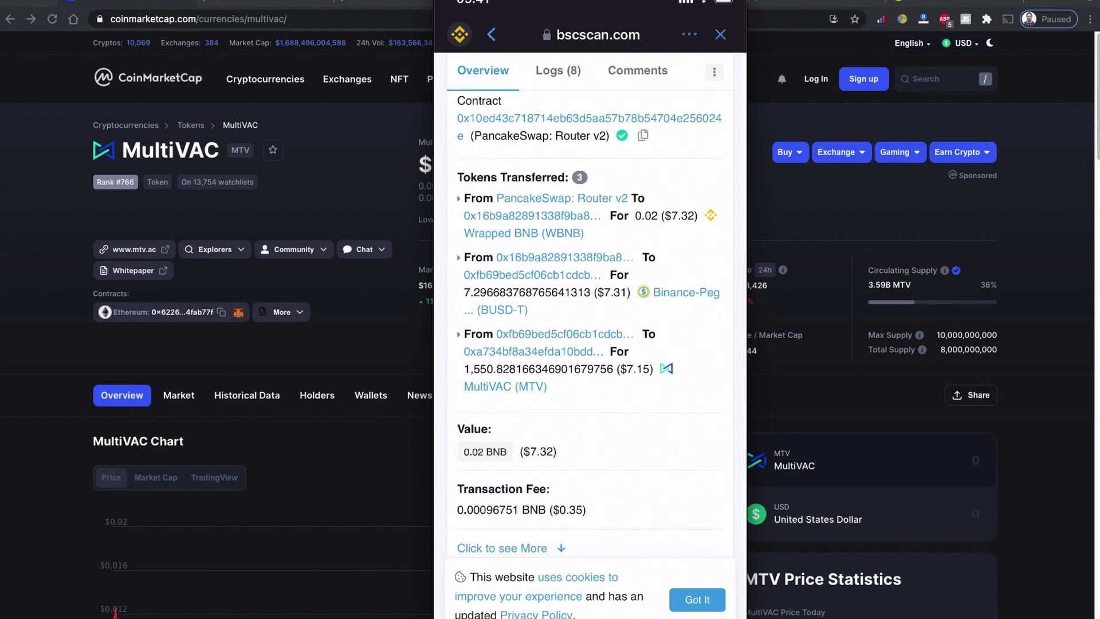
Close the BscScan page and return to the Trust Wallet token balances.
left_click(720, 34)
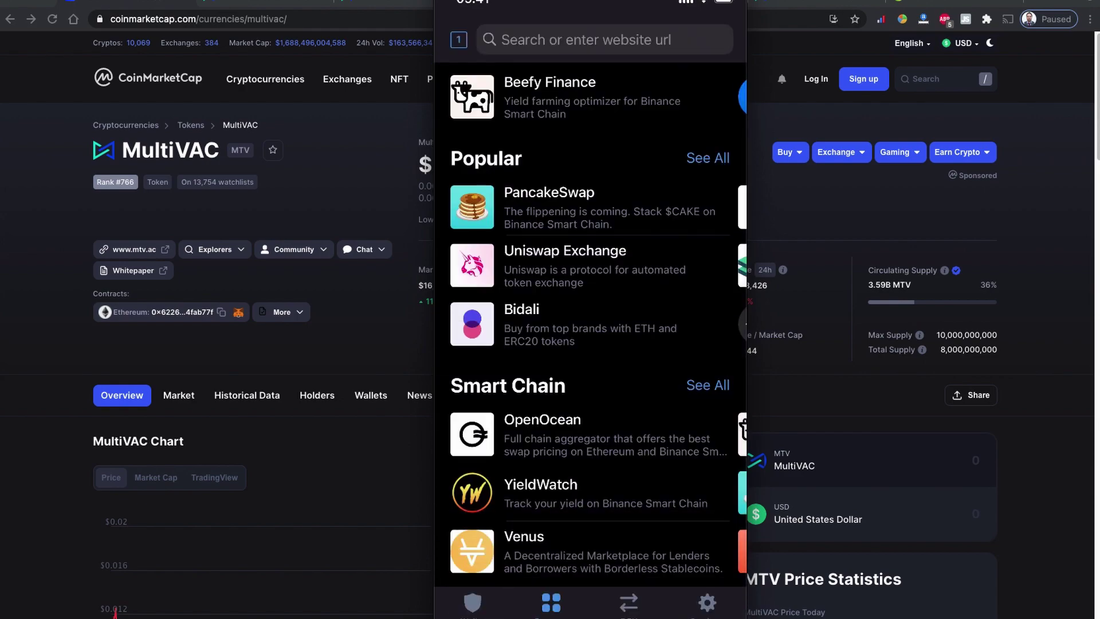
left_click(472, 602)
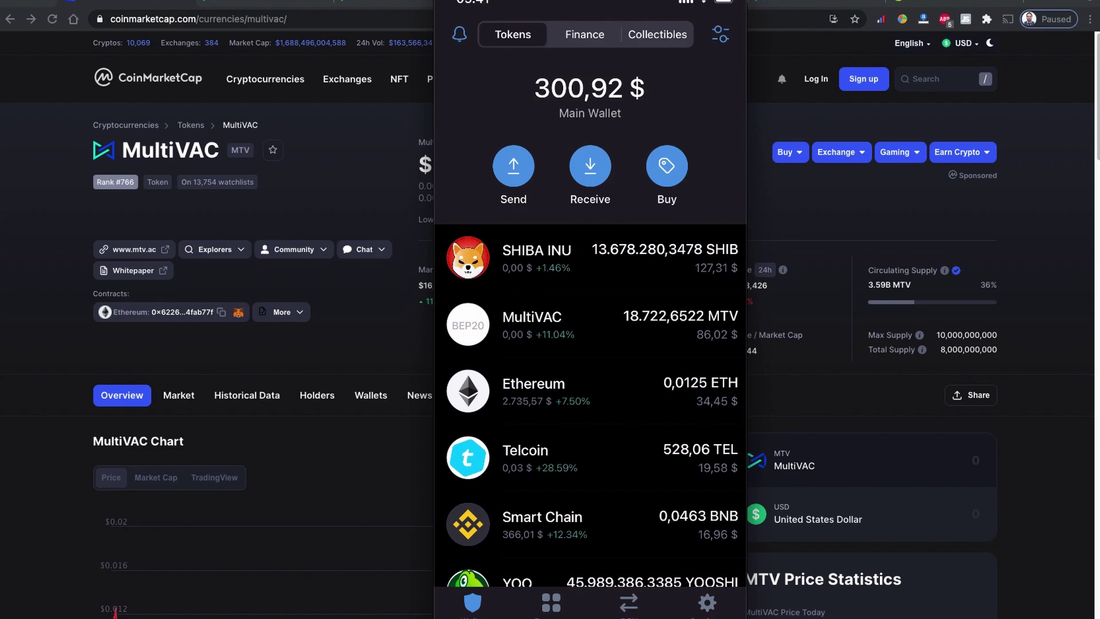